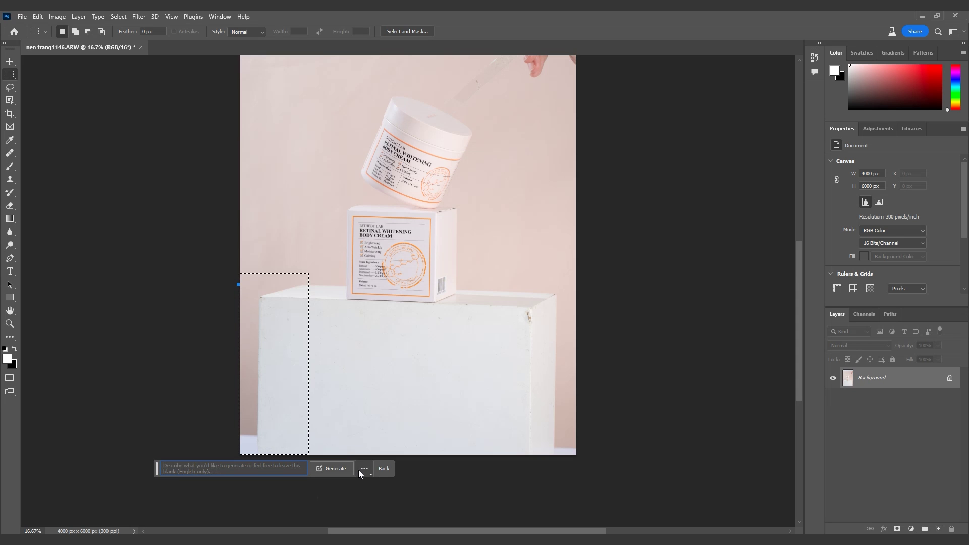
- Extend the white podium to the left and right photo edges using Generative Fill on each end with an empty prompt
key(Return)
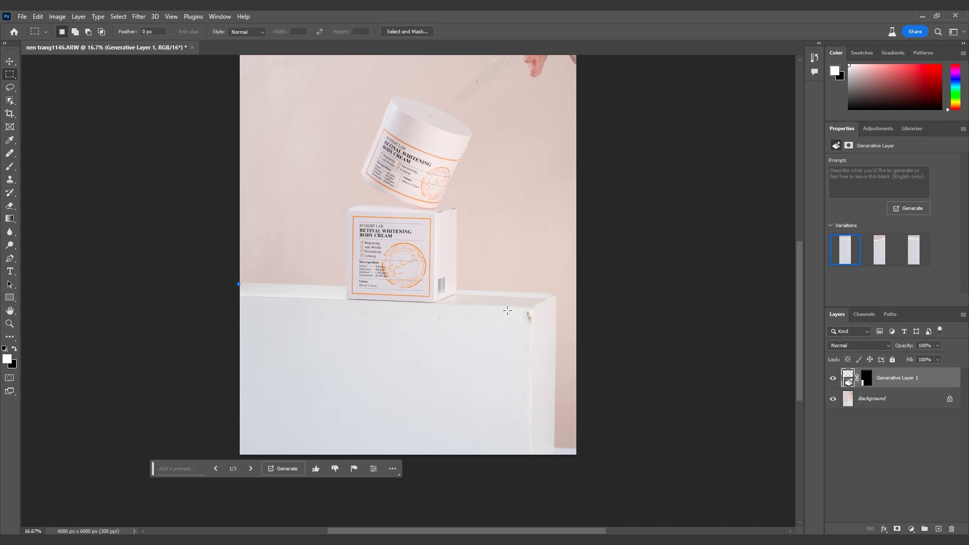
drag(511, 272, 612, 491)
click(443, 474)
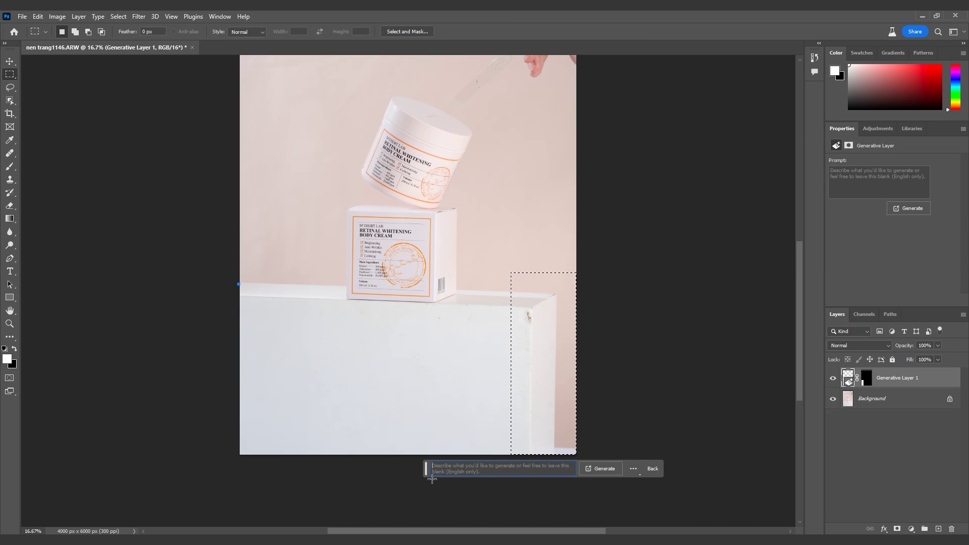
click(604, 469)
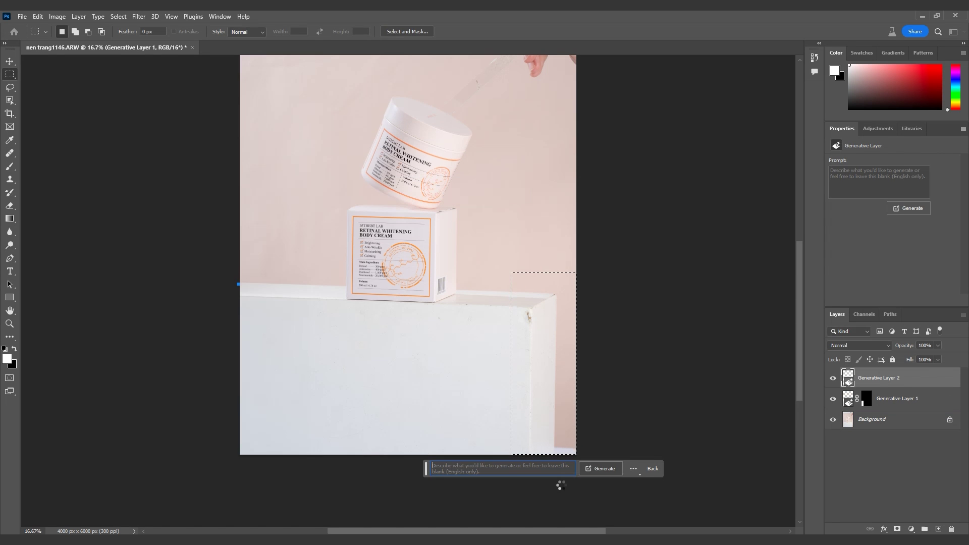
scroll(559, 422, down, 1)
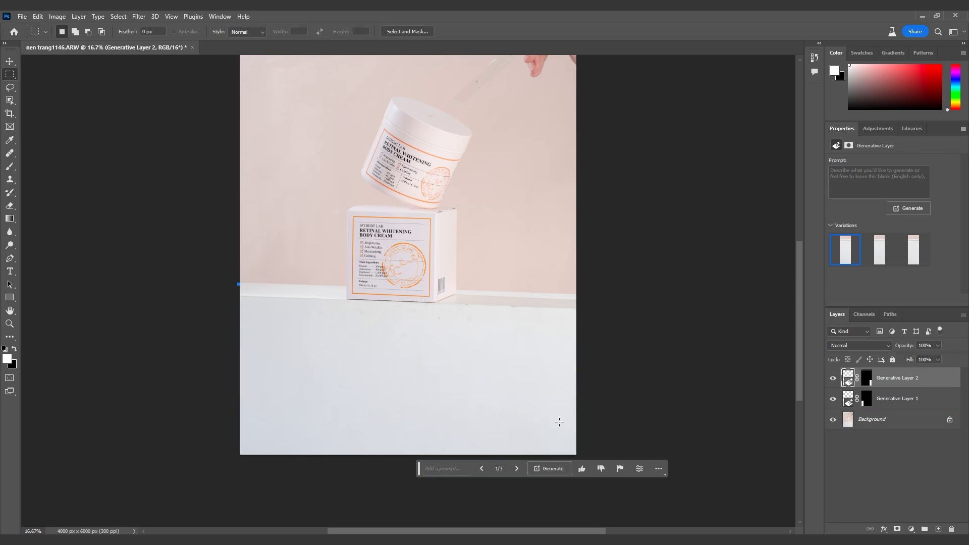
- Lasso the hand and dropper above the jar and apply Generative Fill with the prompt "remove"
scroll(633, 412, up, 5)
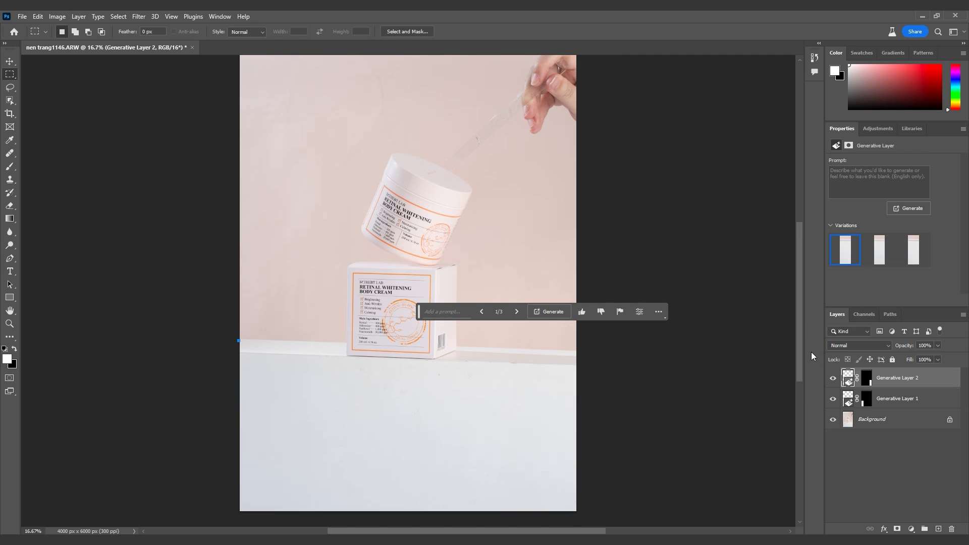
drag(802, 321, 795, 292)
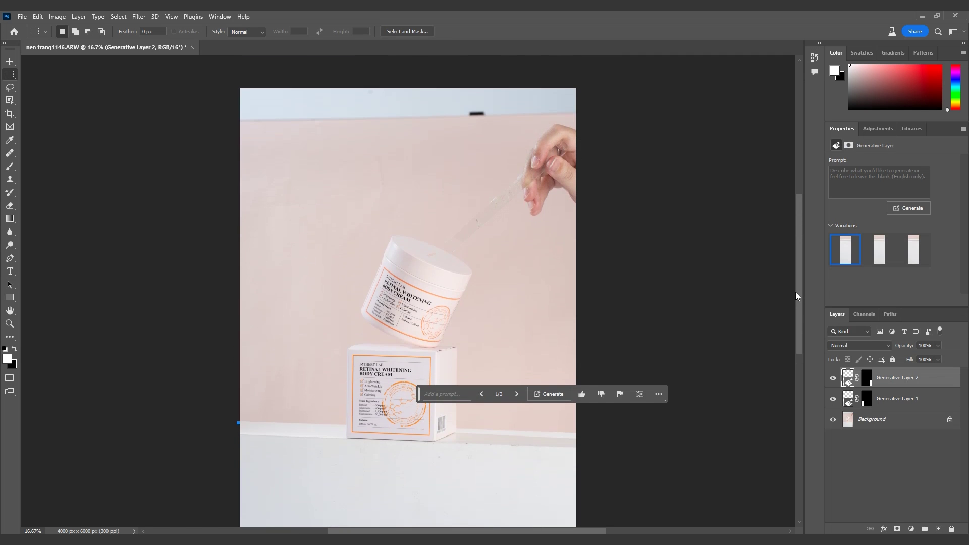
click(10, 86)
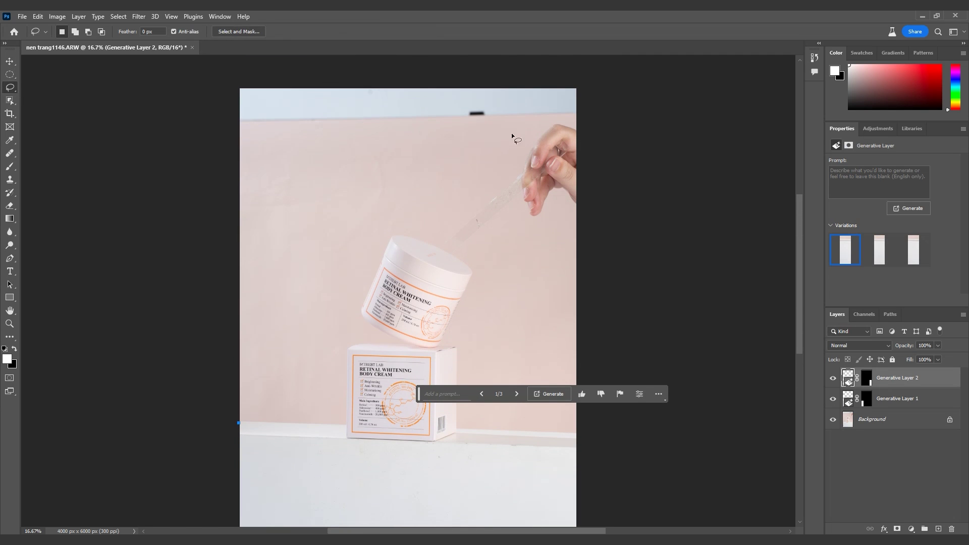
drag(575, 121, 509, 127)
mouse_move(453, 223)
mouse_down()
mouse_move(443, 248)
mouse_move(456, 255)
mouse_move(571, 234)
mouse_move(585, 135)
mouse_move(573, 119)
mouse_up()
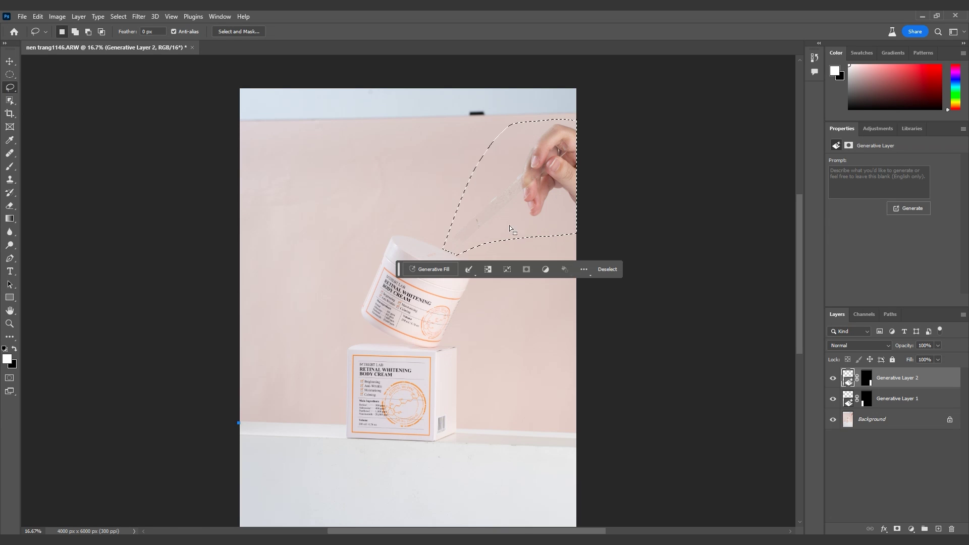
click(425, 269)
text(remove)
click(567, 270)
scroll(607, 379, down, 1)
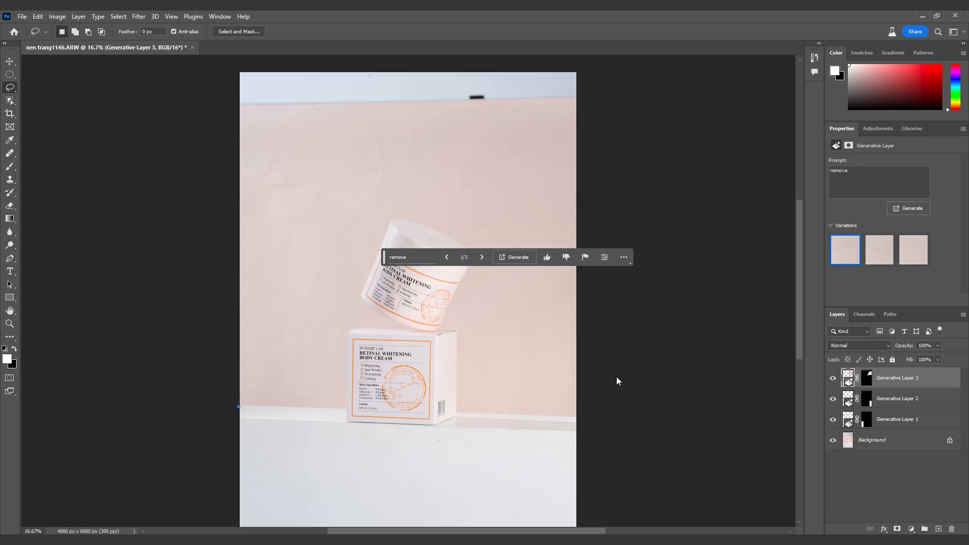
- Select the full-width strip along the photo's top edge and replace the blue band and black clip using Generative Fill
click(10, 74)
click(51, 74)
drag(240, 72, 631, 134)
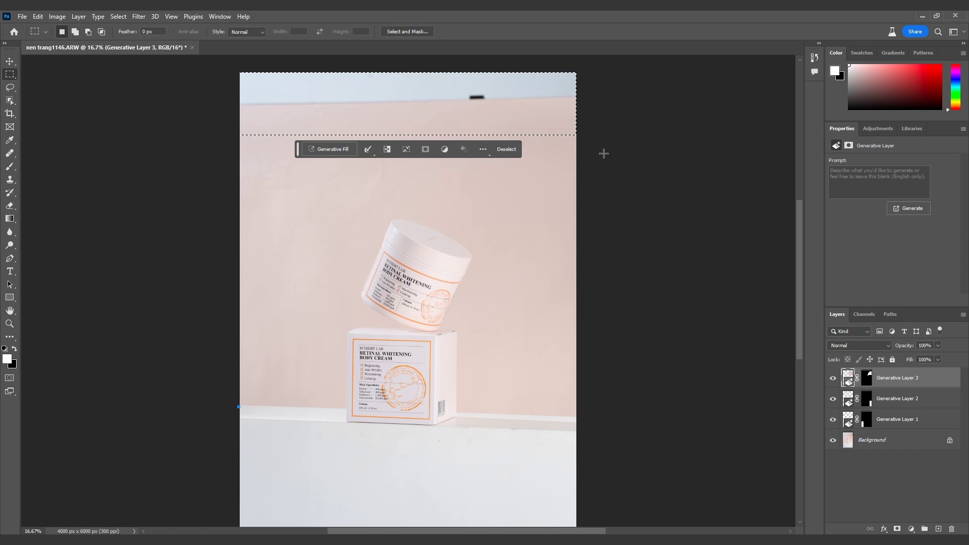
click(331, 149)
click(463, 149)
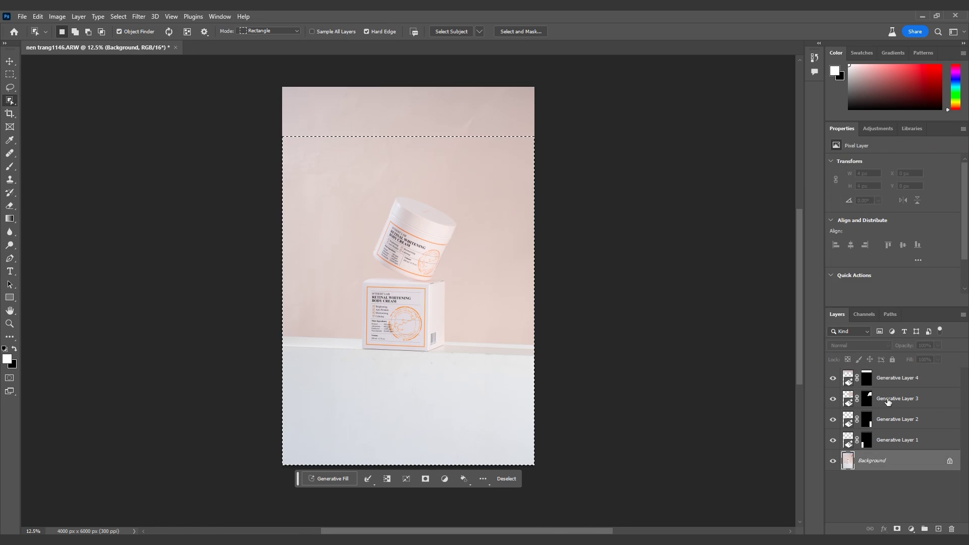
- Group Generative Layers 1 to 4 and stamp all visible content onto a new layer above the group
click(897, 377)
shift+click(896, 444)
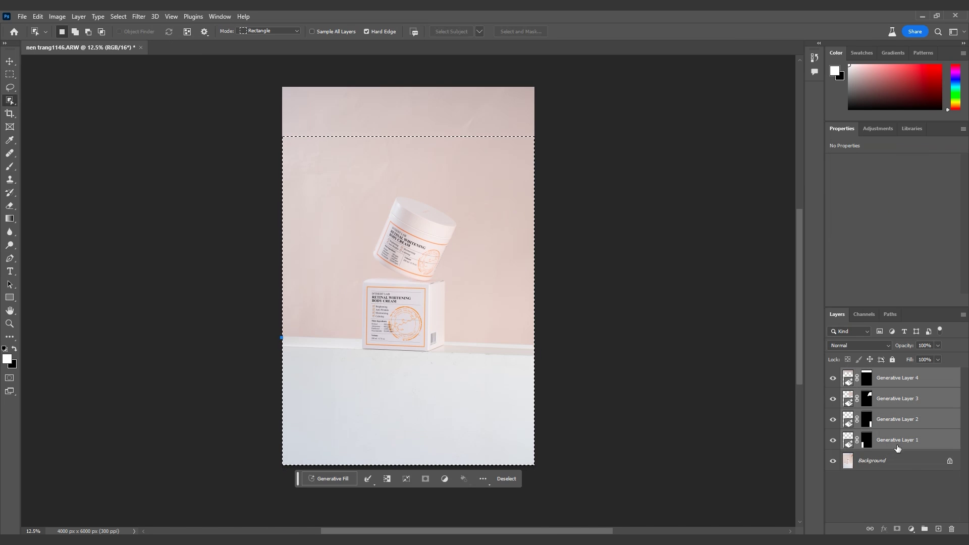
key(ctrl+g)
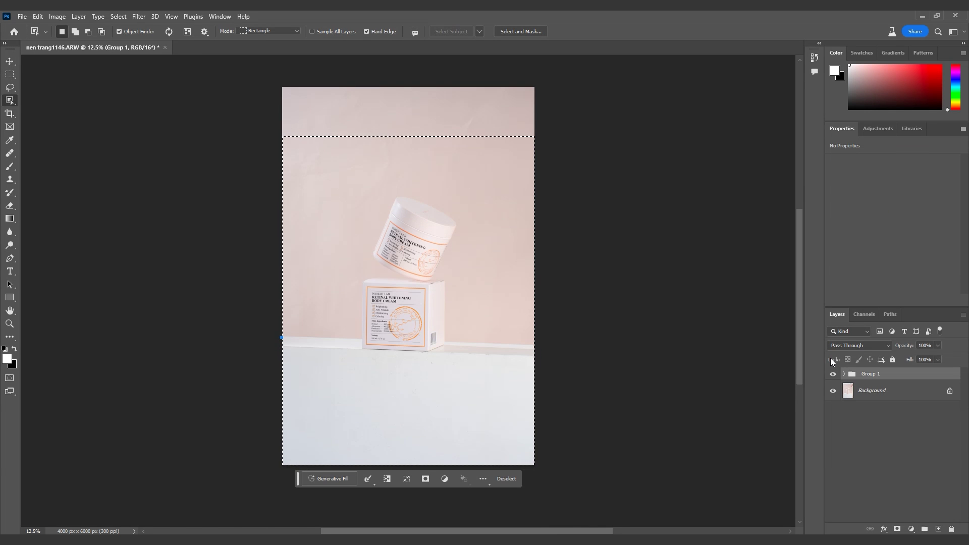
key(ctrl+shift+alt+e)
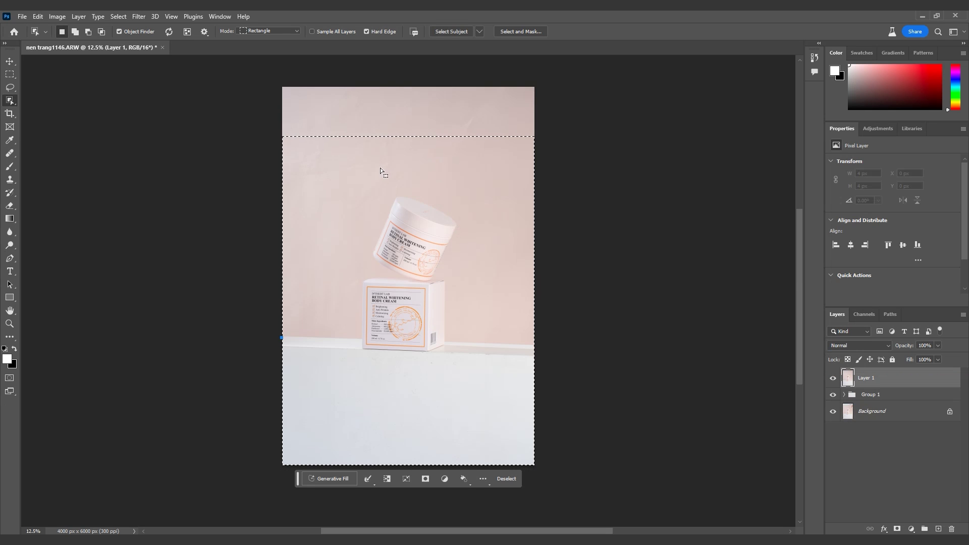
- Select the product box on the merged layer with the Object Selection tool
click(312, 106)
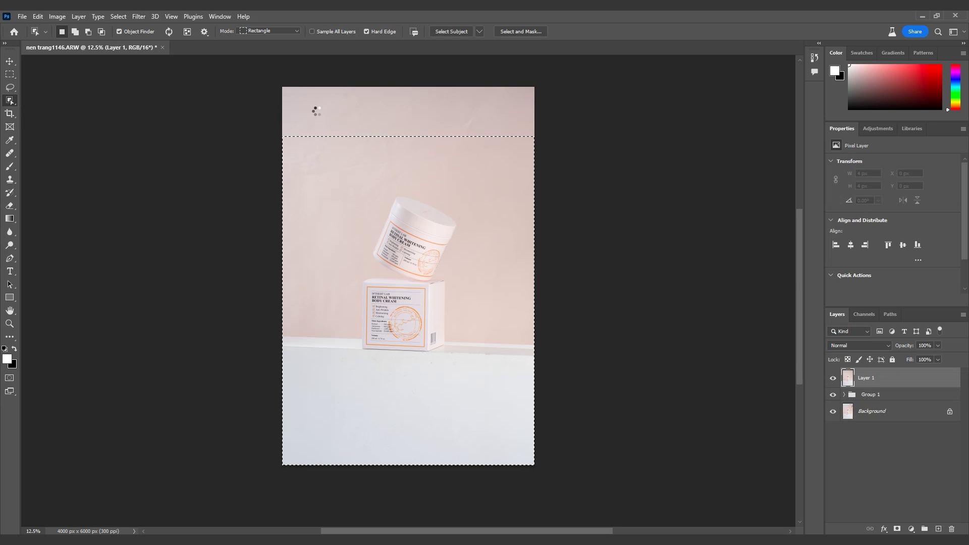
click(412, 290)
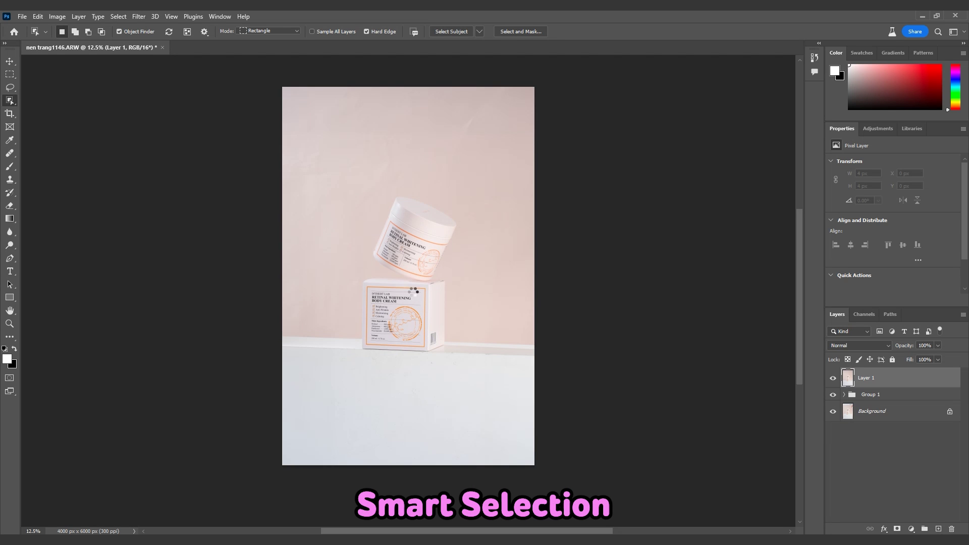
shift+click(412, 309)
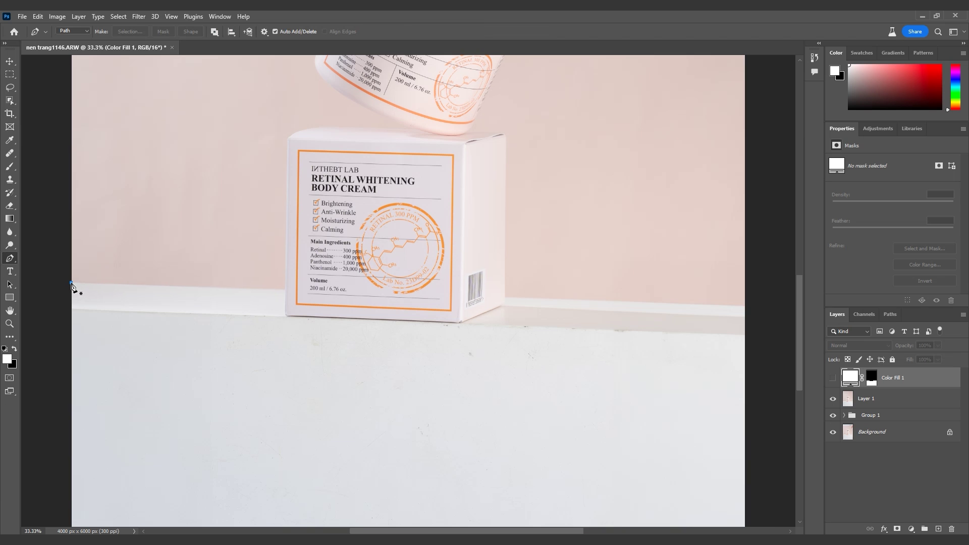
- Draw a closed Pen path around the white podium and convert it to a new anti-aliased selection with 0 pixels feather
click(71, 283)
click(747, 304)
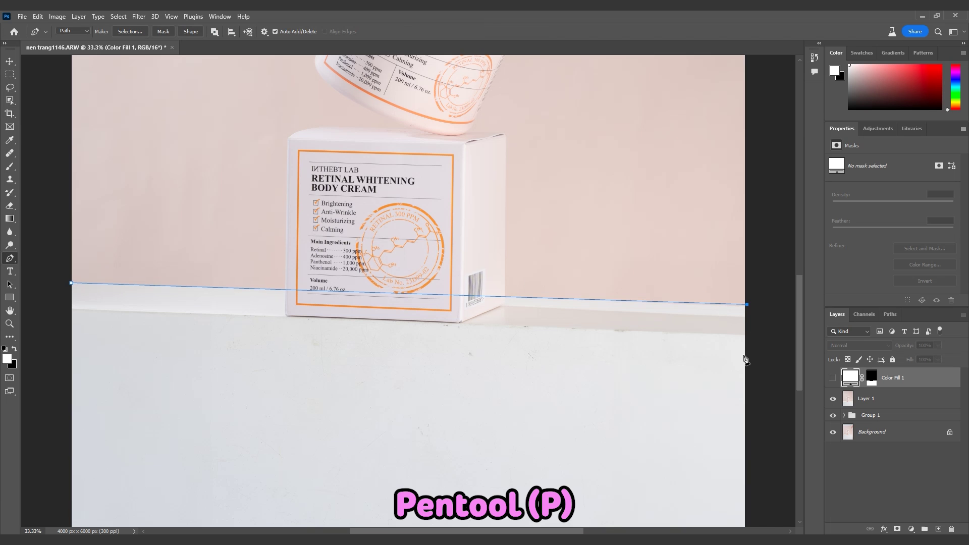
scroll(746, 359, down, 5)
click(746, 470)
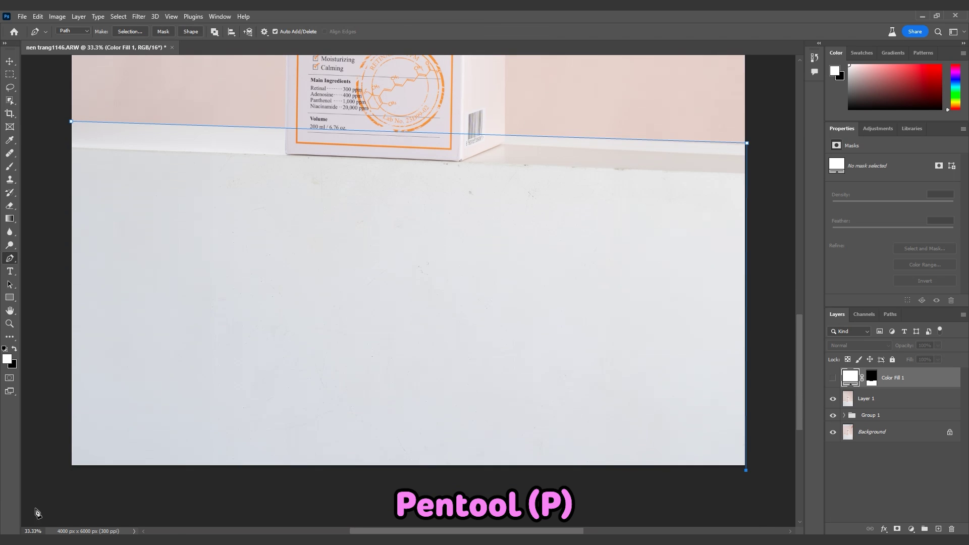
click(65, 471)
click(71, 121)
right_click(195, 206)
click(213, 247)
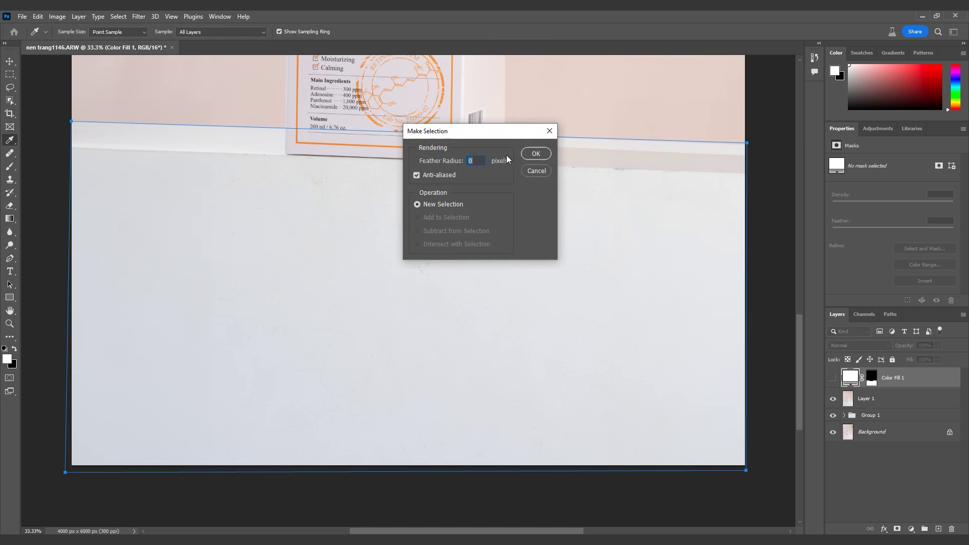
click(531, 159)
- Add the product box and the tilted jar to the podium selection, and invert it to select the pink background
key(ctrl+minus)
key(ctrl+minus)
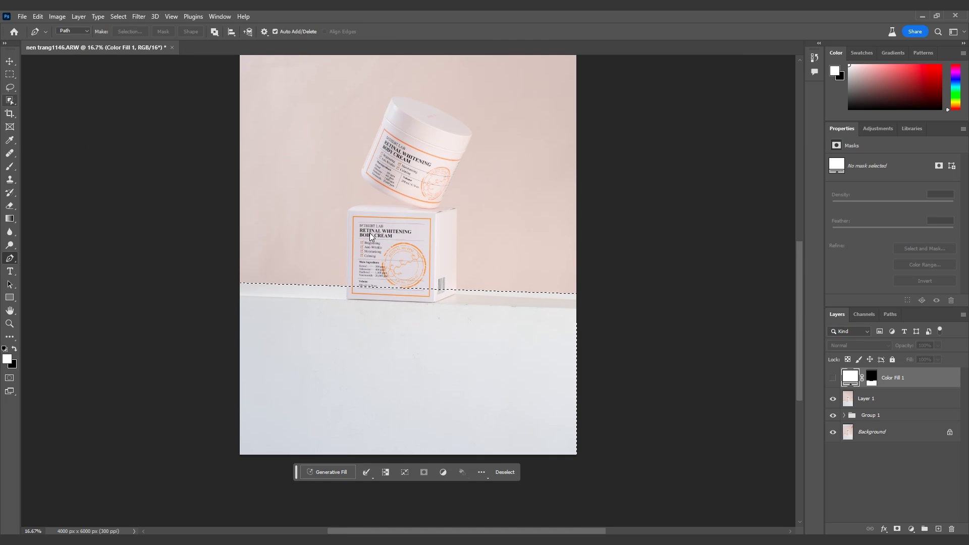
key(w)
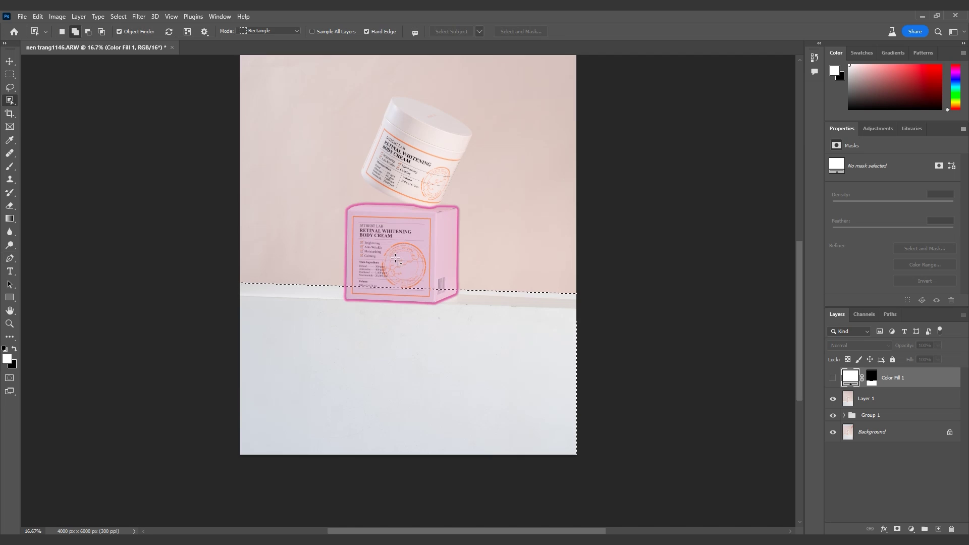
key(shift)
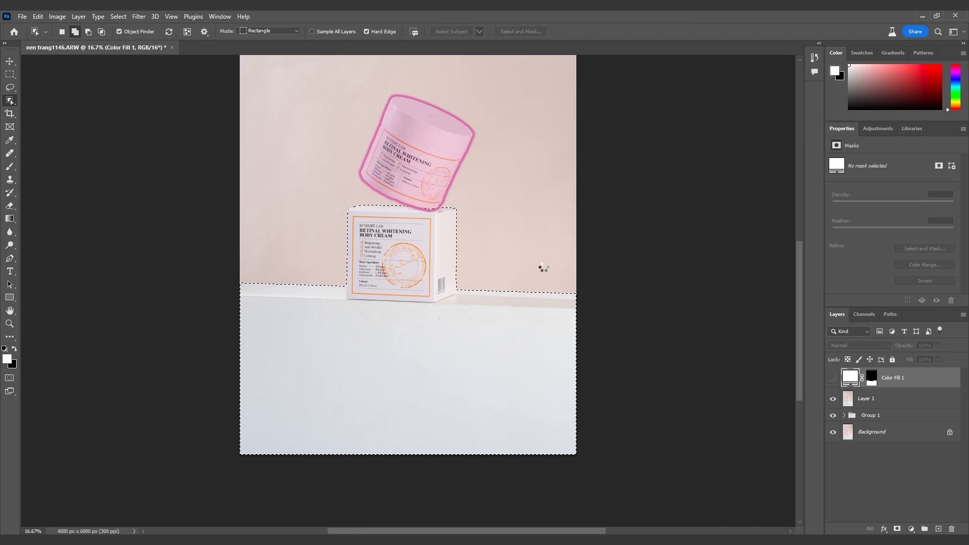
scroll(544, 272, up, 4)
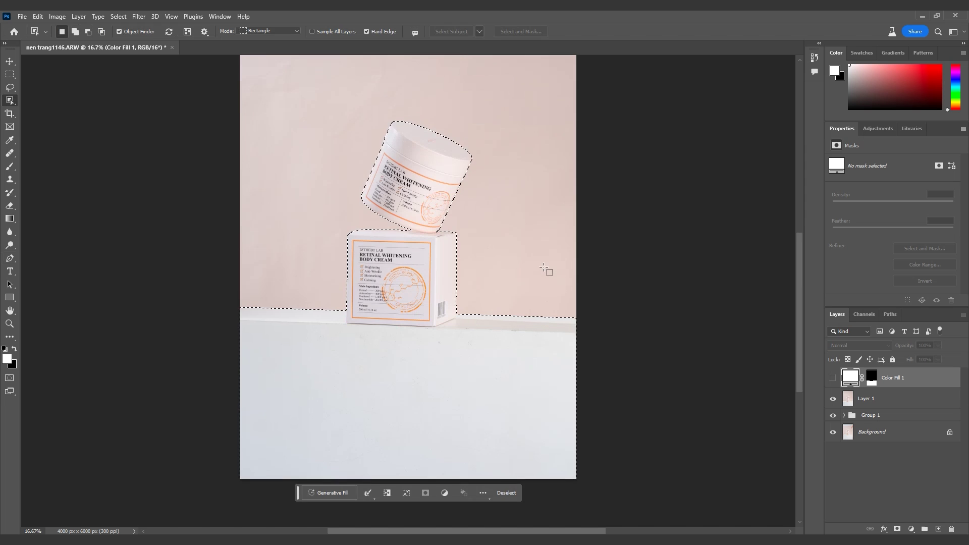
key(ctrl+shift+i)
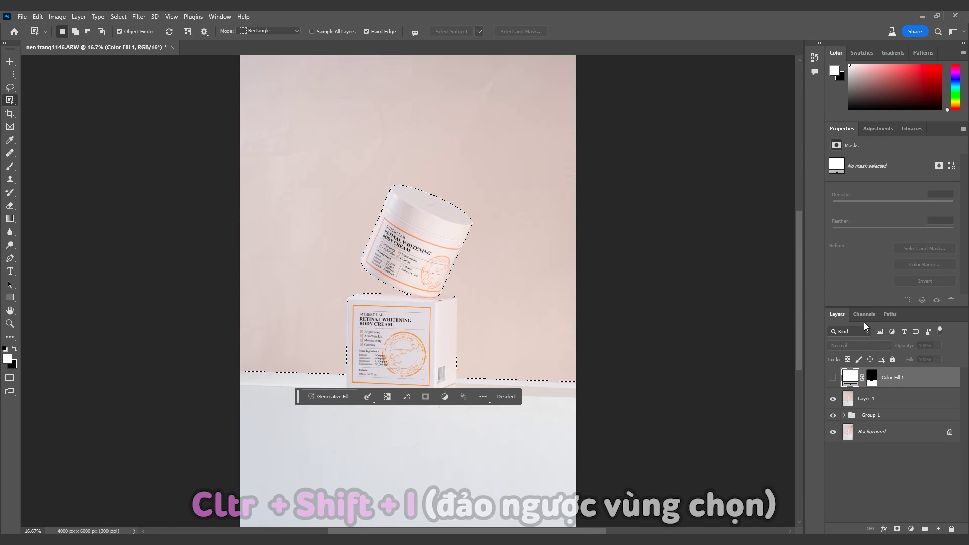
- Store the background selection as the mask of a white (ffffff) Solid Color fill layer and hide that layer
click(911, 528)
click(899, 353)
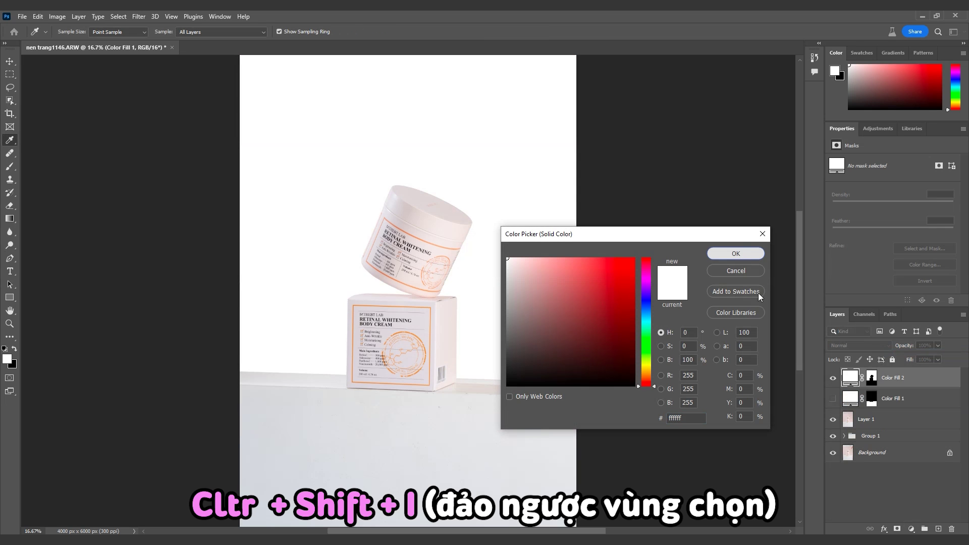
key(Return)
key(w)
click(833, 379)
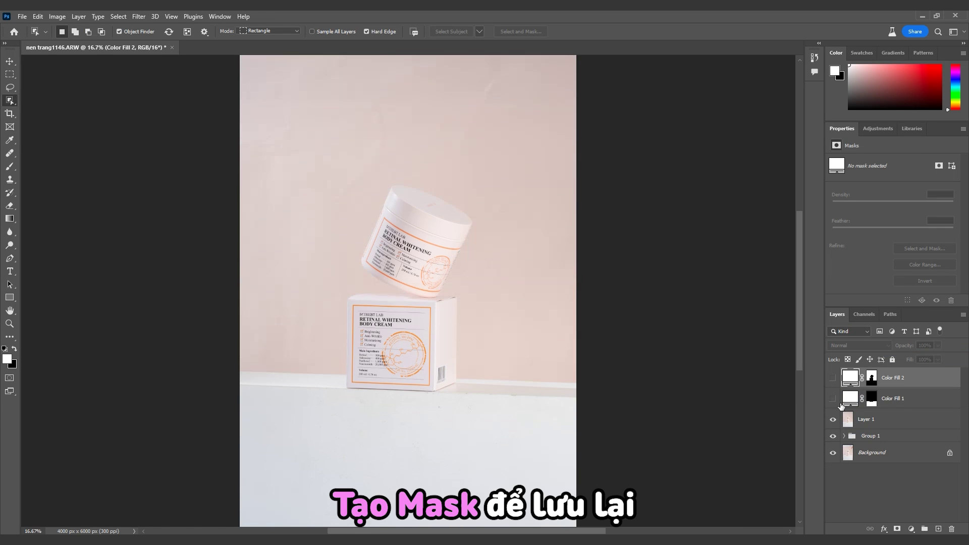
- Load the background mask as a selection and apply Generative Fill with the prompt "sky background"
click(871, 378)
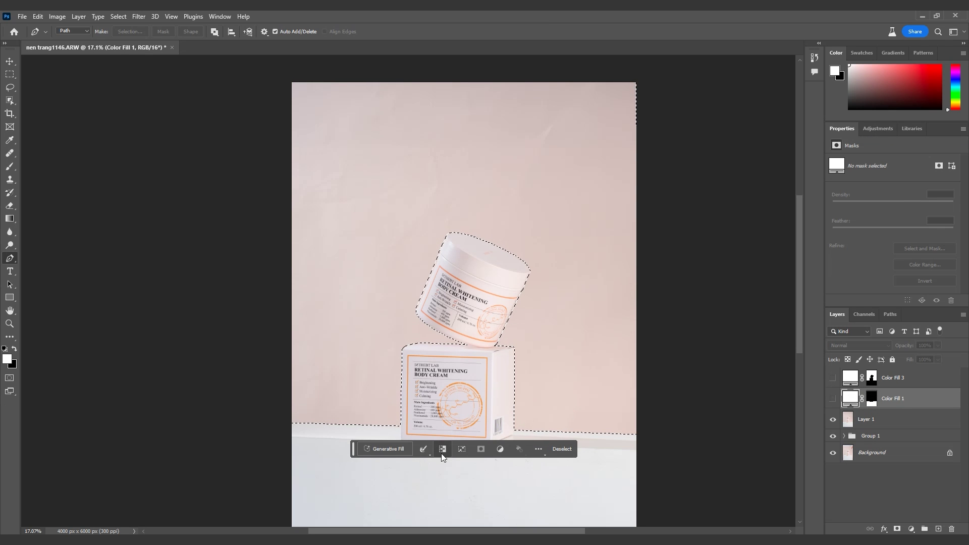
click(386, 449)
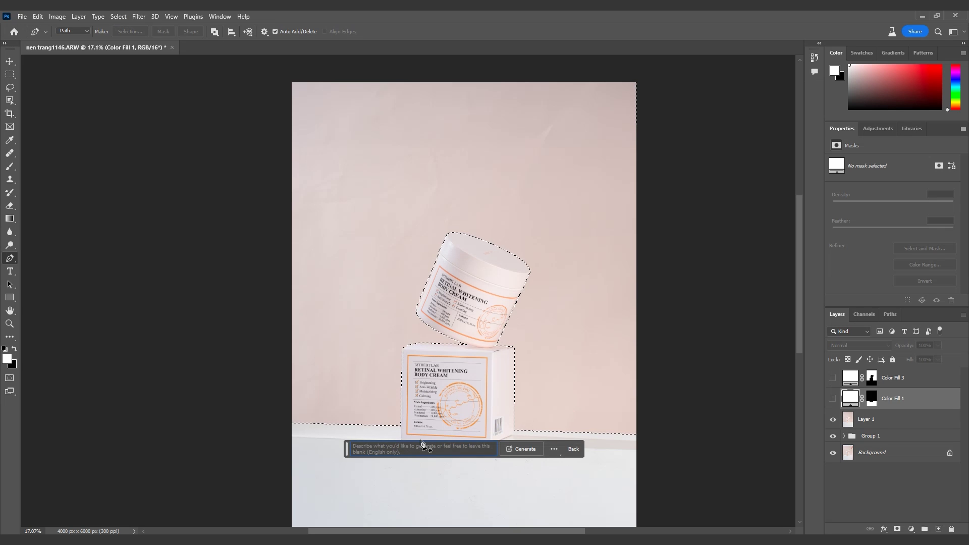
text(sky background)
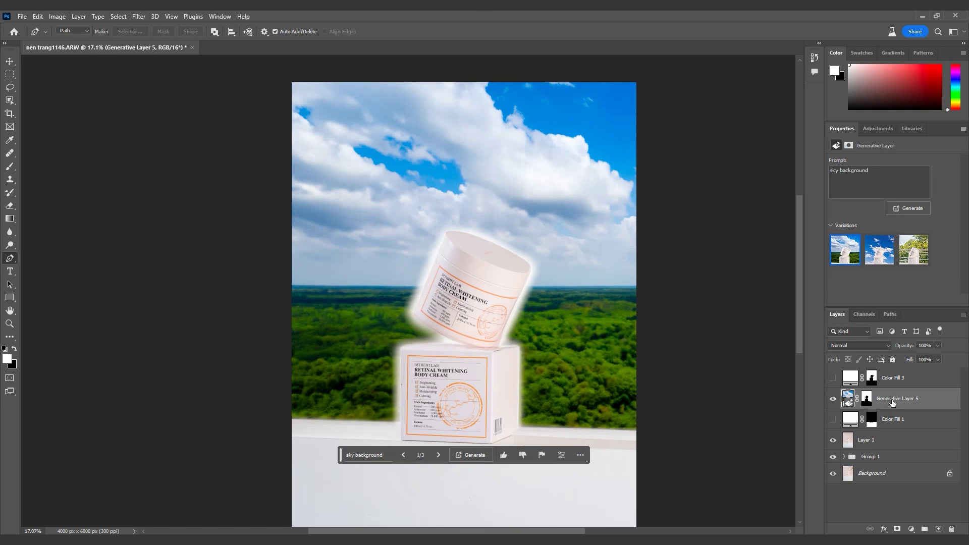
- Choose the second sky variation and generate two more sets of variations from the same prompt
click(879, 249)
click(907, 209)
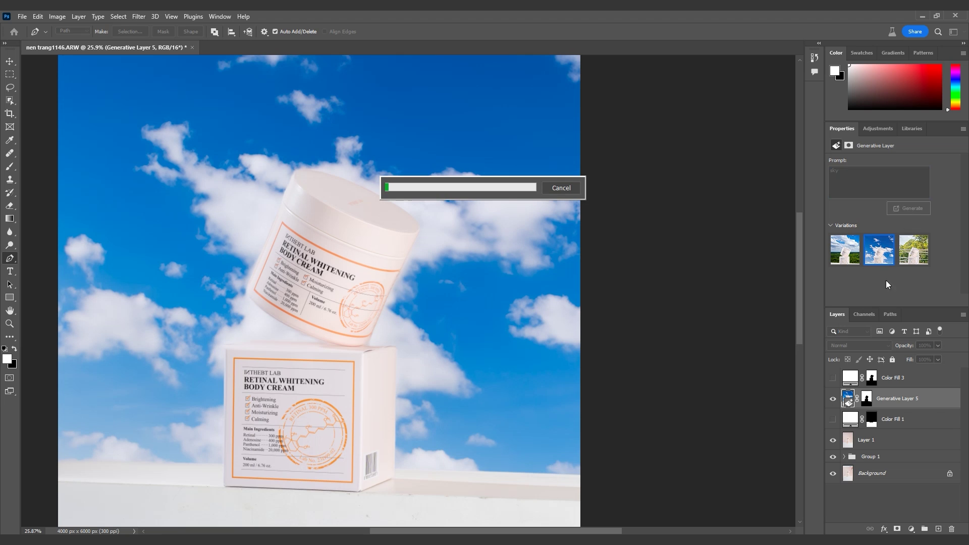
click(901, 208)
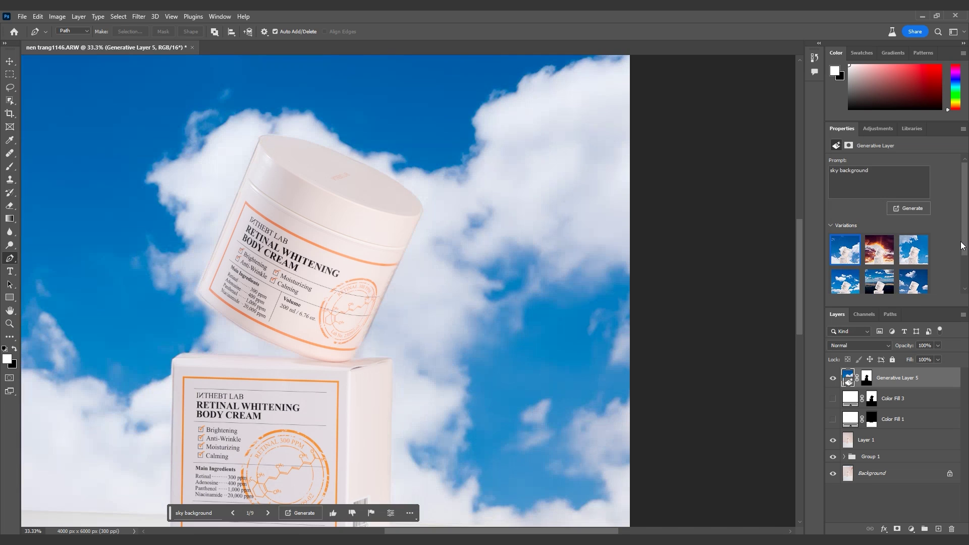
- Preview the third sky variation behind the jar and box across the whole image
mouse_move(839, 262)
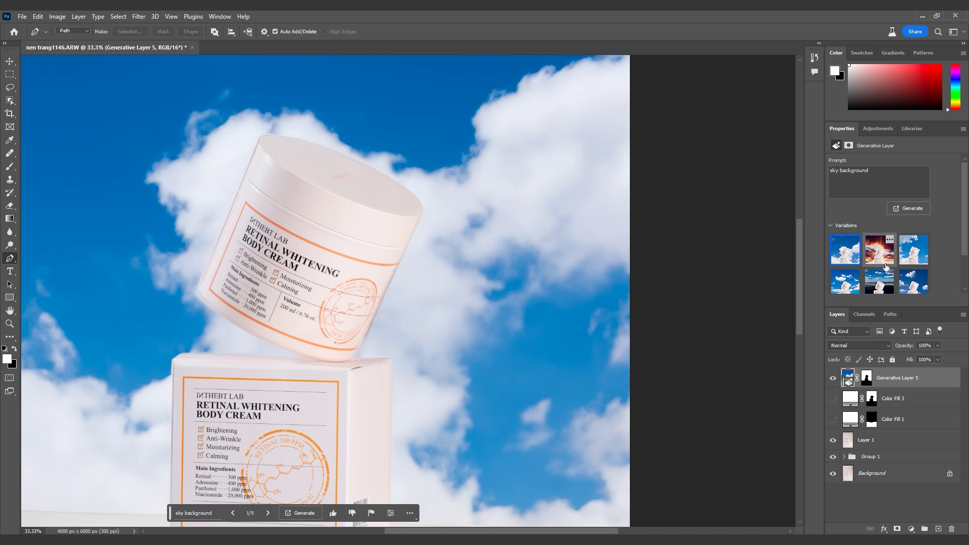
click(906, 262)
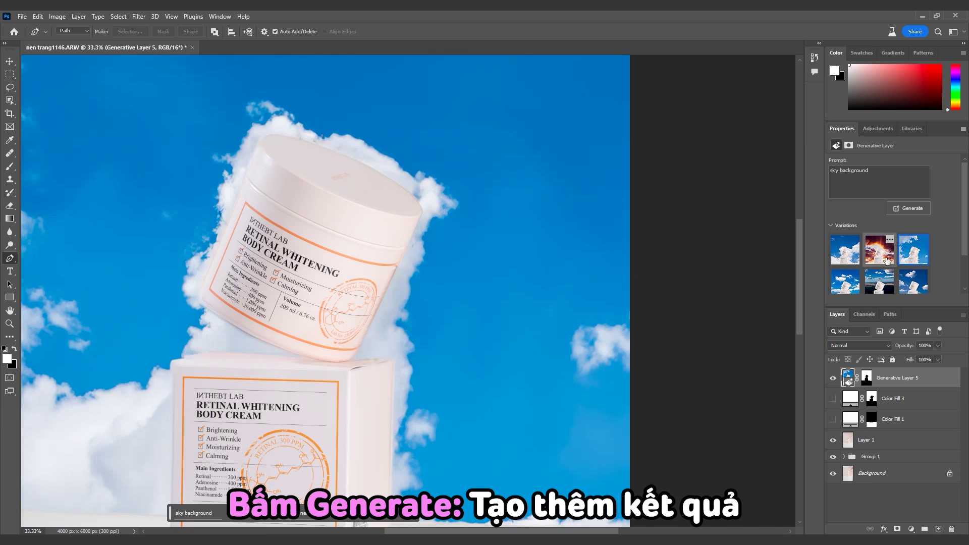
key(ctrl+minus)
key(ctrl+minus)
key(ctrl+minus)
mouse_move(841, 258)
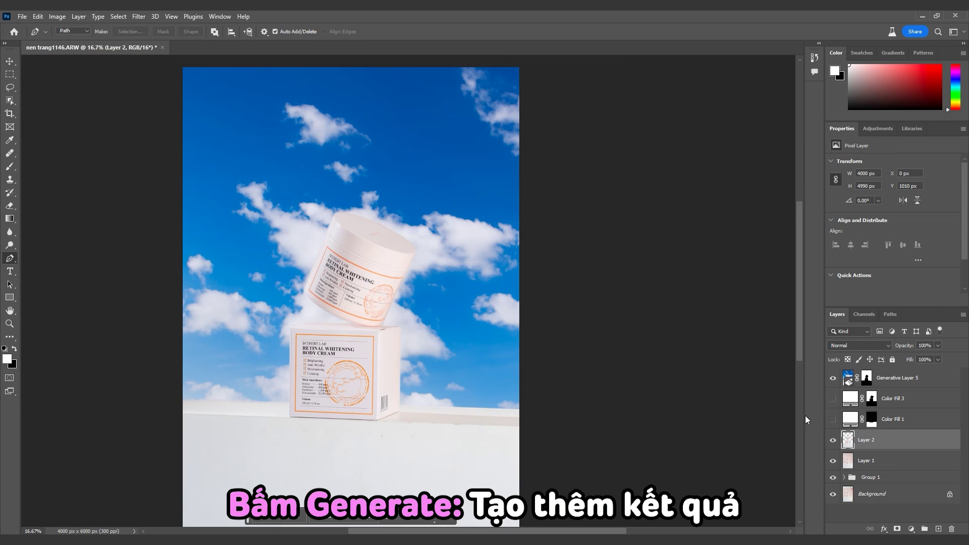
- Move the cut-out product and podium layer (Layer 2) to the top of the stack, above the generated sky layer
click(833, 461)
drag(880, 441, 874, 377)
click(832, 461)
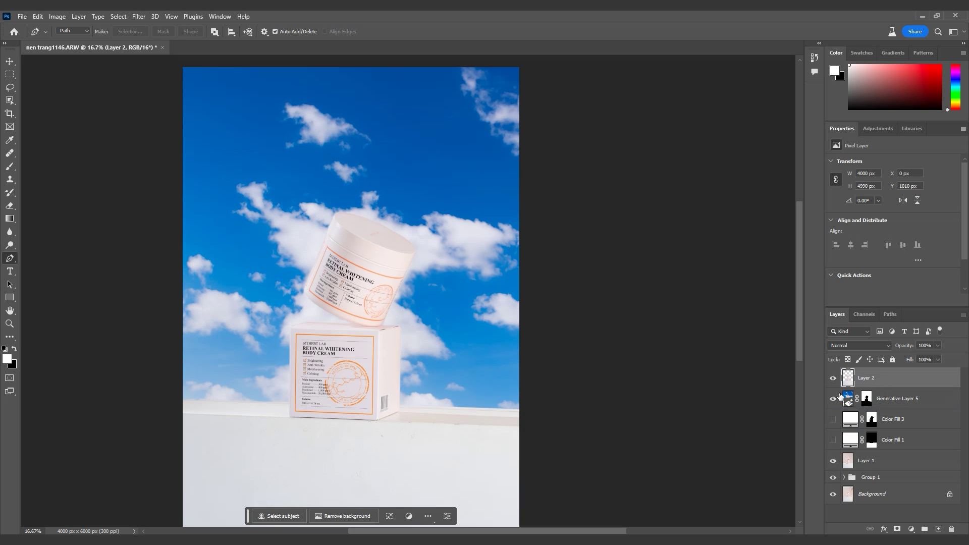
- Enlarge the product and podium layer with Free Transform to about 102.7% width and 104.3% height
key(ctrl+t)
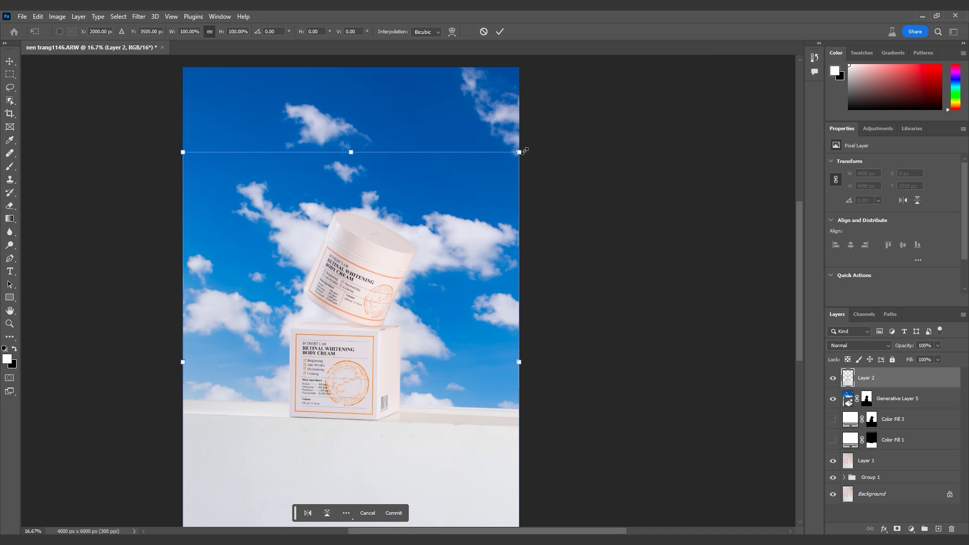
drag(519, 153, 529, 139)
key(ctrl+minus)
drag(228, 270, 226, 270)
key(shift)
drag(355, 107, 357, 106)
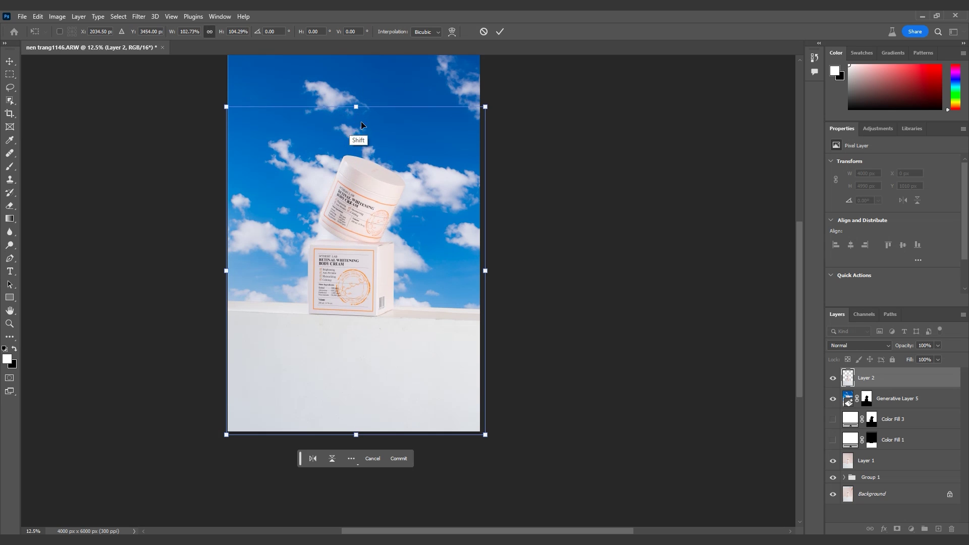
- Nudge the enlarged product and podium layer slightly left and down to line it up over the sky
key(Left)
key(Left)
key(Down)
key(Down)
key(Down)
key(Down)
key(Down)
key(Down)
key(Down)
key(Down)
key(Down)
key(Down)
key(Down)
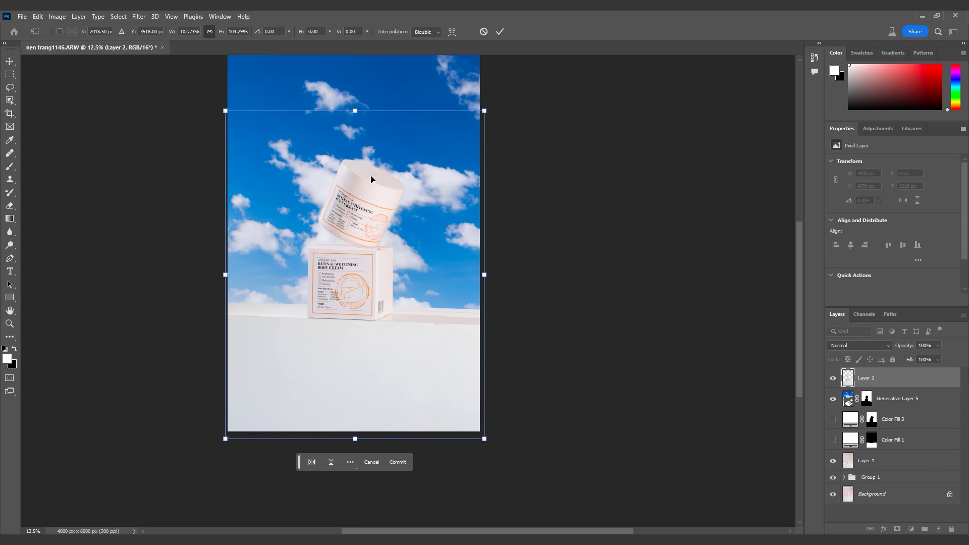
key(Up)
key(Up)
key(Up)
key(Up)
key(Up)
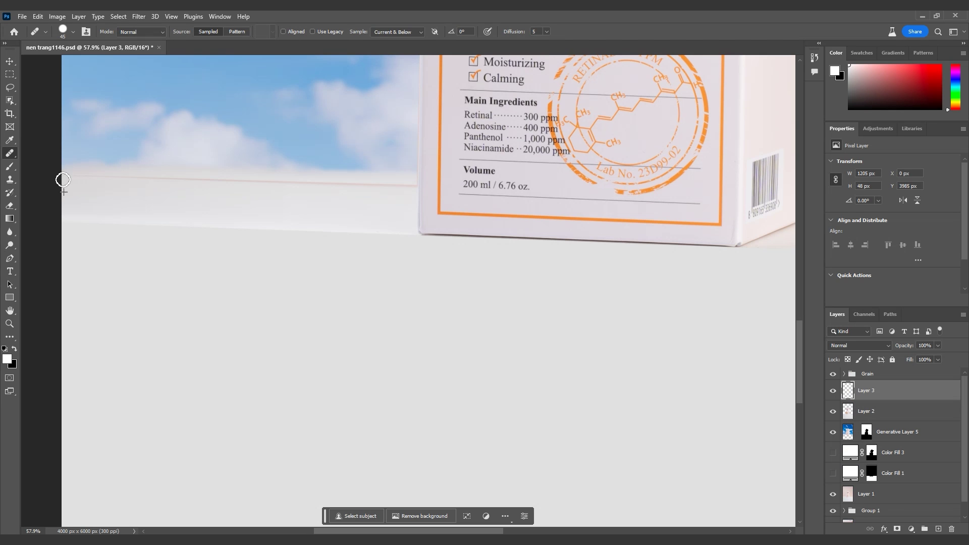
- Heal the thin pinkish line along the podium's back edge on both sides of the box, working on Layer 3
key(shift)
mouse_move(93, 180)
mouse_down()
mouse_move(410, 187)
mouse_move(368, 190)
mouse_up()
drag(447, 528, 584, 528)
drag(268, 205, 308, 202)
drag(475, 209, 568, 210)
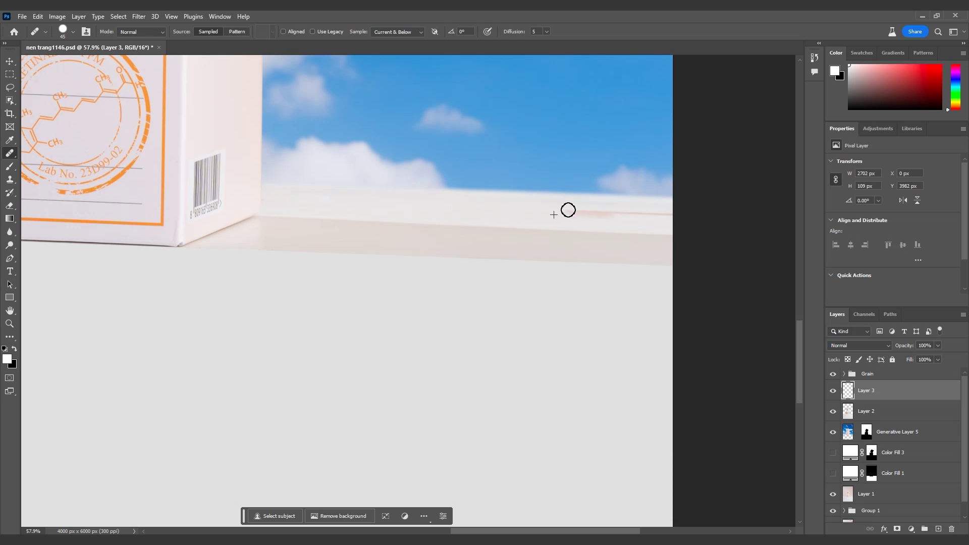
key(ctrl+0)
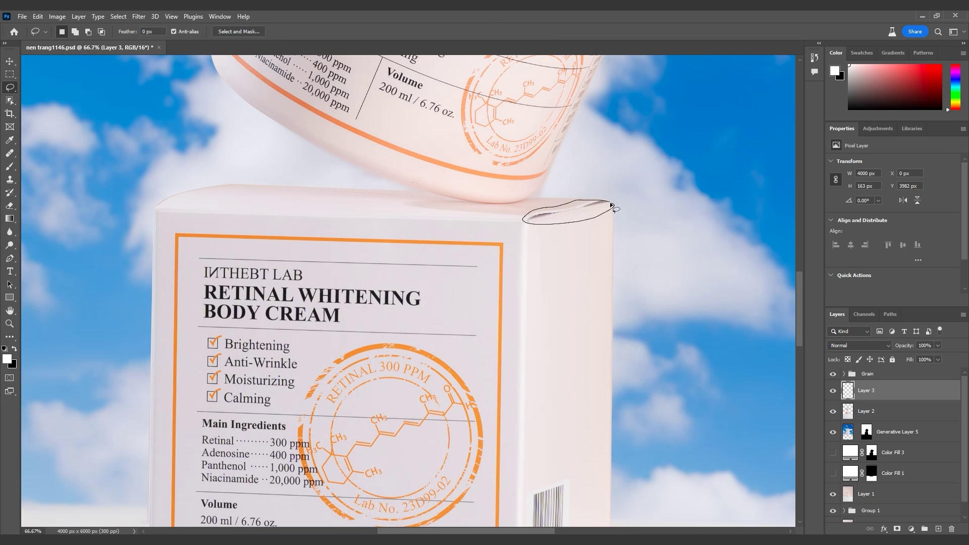
- Lasso the crease on the box's upper right flap, repair it with a blank-prompt Generative Fill above Layer 2, and choose the second variation
mouse_move(612, 206)
mouse_down()
mouse_move(596, 201)
mouse_move(527, 223)
mouse_move(598, 217)
mouse_move(611, 207)
mouse_move(600, 202)
mouse_up()
click(488, 241)
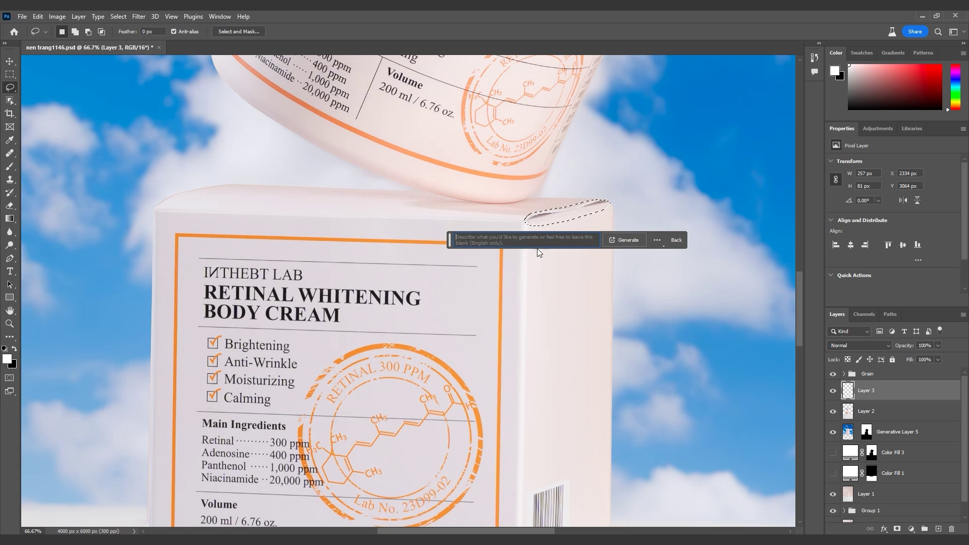
click(893, 412)
click(630, 241)
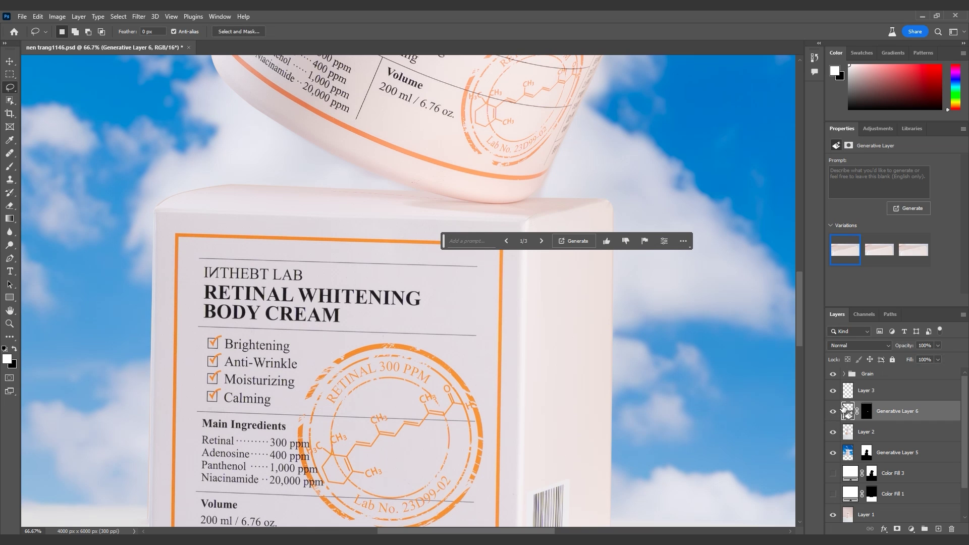
click(880, 258)
- Lasso the dented lower front corner of the box, repair it with a blank-prompt Generative Fill, and choose the second variation
key(ctrl+1)
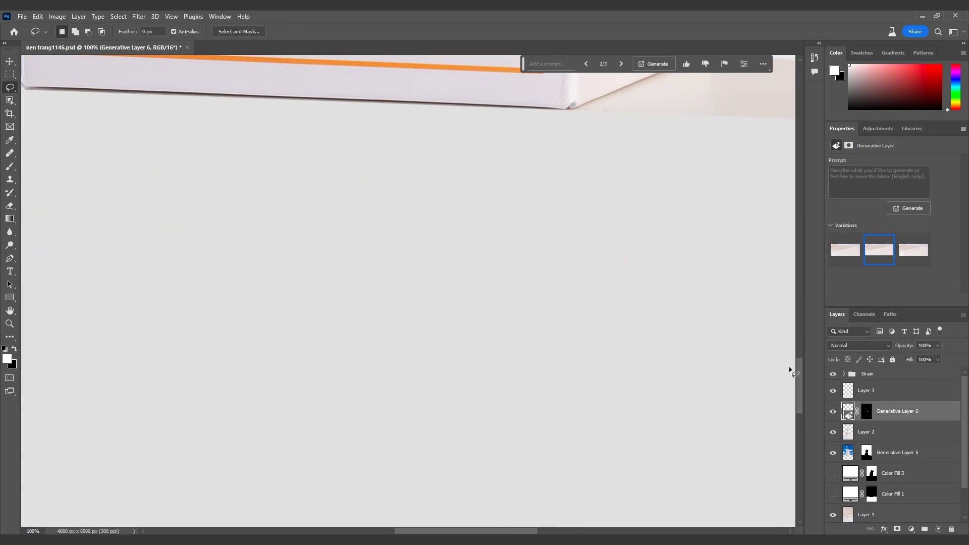
drag(800, 372, 803, 348)
mouse_move(567, 277)
mouse_down()
mouse_move(549, 304)
mouse_move(555, 321)
mouse_move(580, 316)
mouse_move(568, 270)
mouse_up()
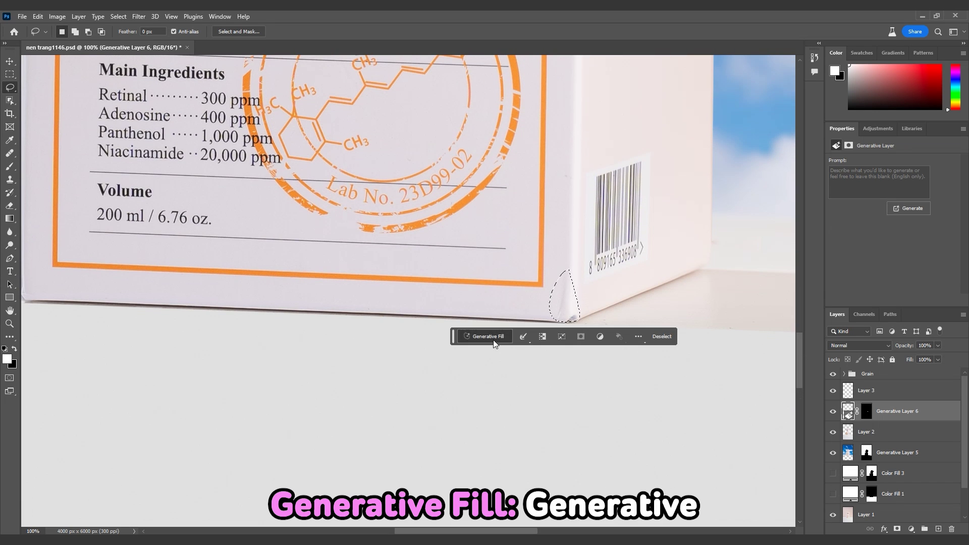
click(494, 339)
click(623, 337)
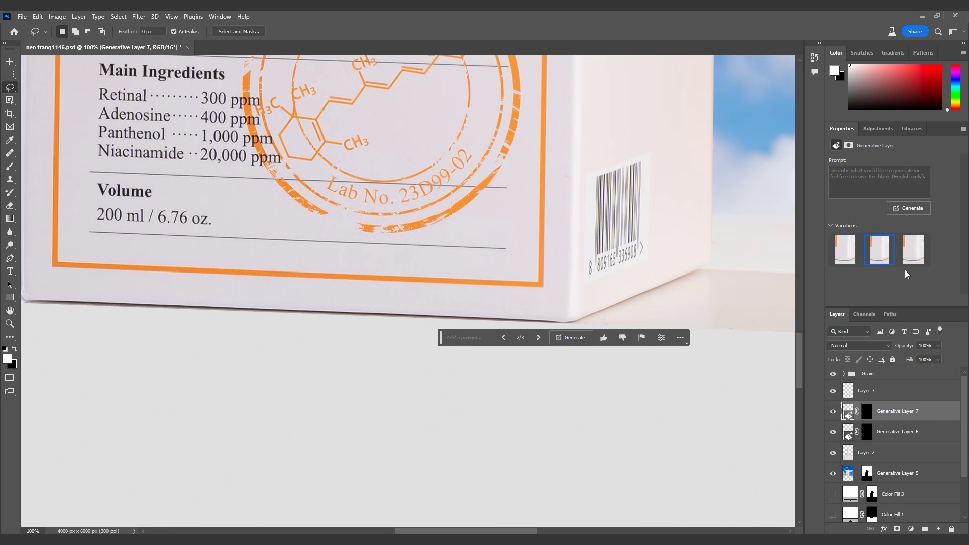
click(882, 258)
- Try brightening the image by raising the darker midtones of the Curves 1 adjustment, and undo the change
key(ctrl+minus)
key(ctrl+minus)
key(ctrl+minus)
key(ctrl+minus)
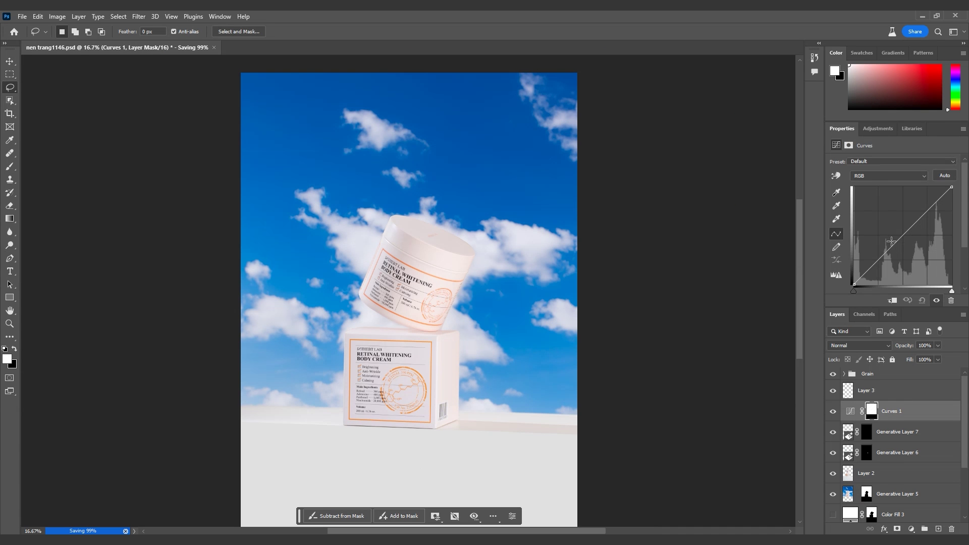
drag(891, 242, 886, 247)
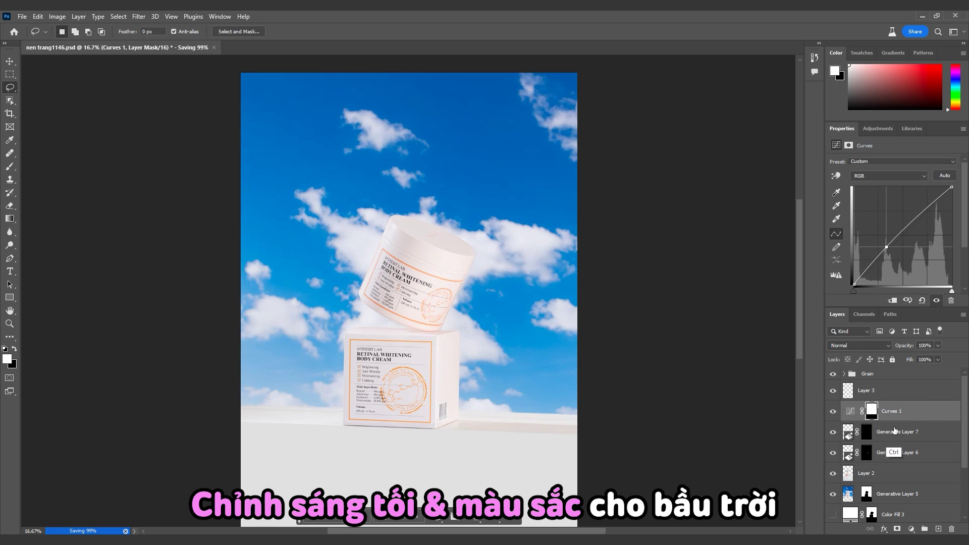
key(ctrl+z)
- Try placing Curves 1 directly above the sky layer with slightly raised midtones, and delete the adjustment
drag(906, 417, 897, 487)
mouse_move(897, 242)
mouse_down()
mouse_move(891, 228)
mouse_move(891, 243)
mouse_up()
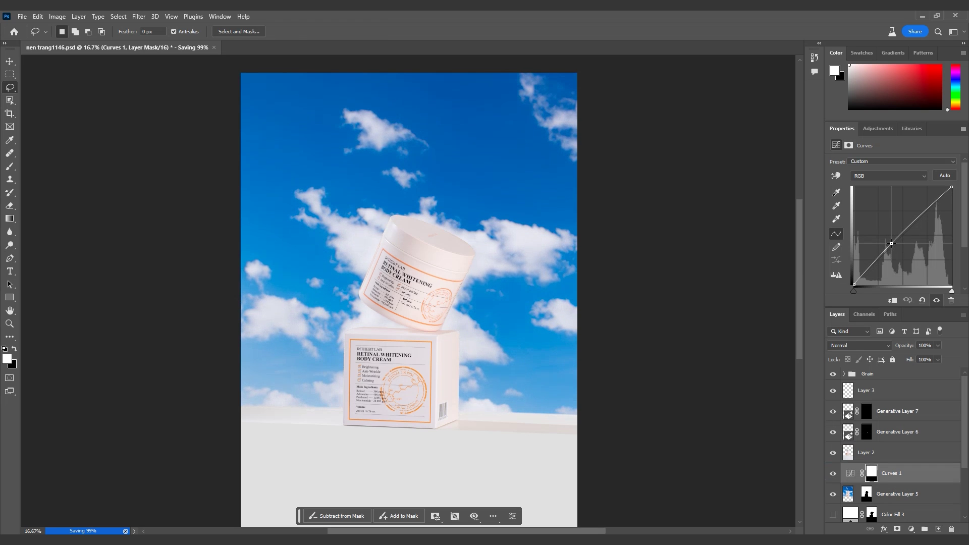
key(Delete)
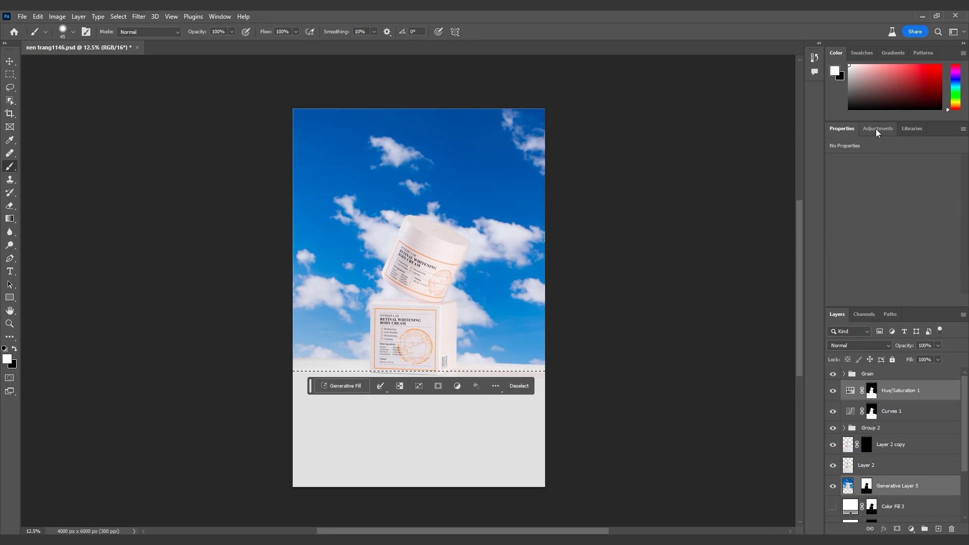
- Add a Hue/Saturation adjustment limited to the selected upper area and lower its saturation slightly
click(878, 128)
click(867, 238)
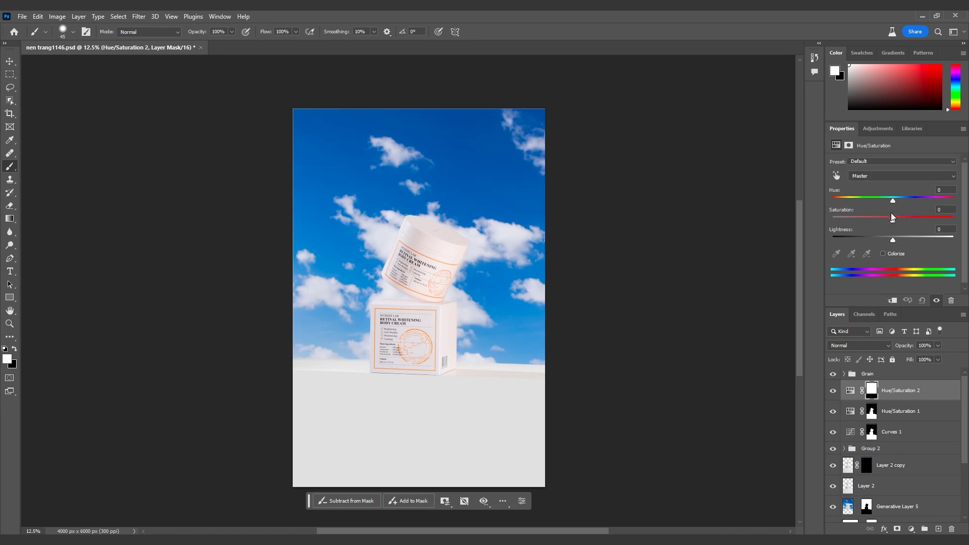
drag(890, 217, 878, 221)
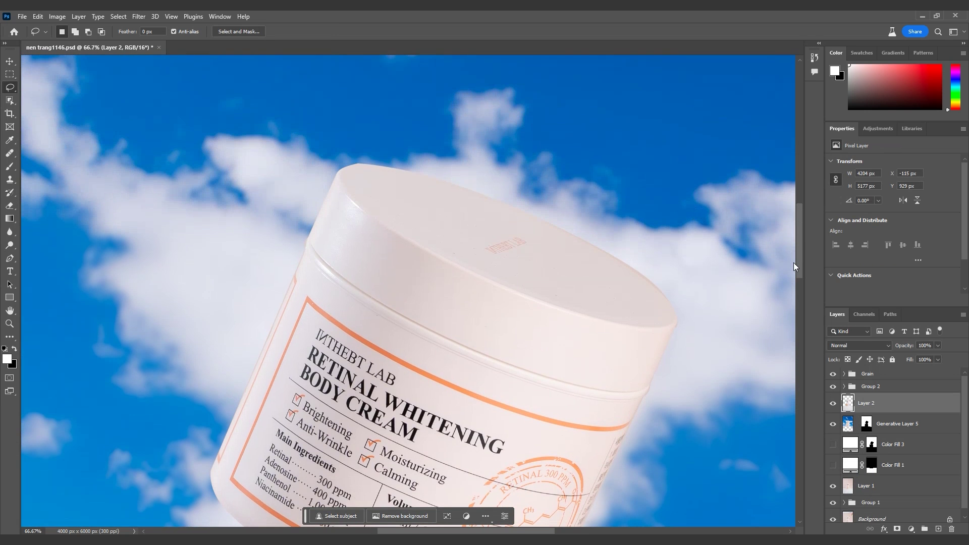
- Duplicate Layer 2 and apply Dust & Scratches to the copy with a 5-pixel radius and a threshold of 3 levels
drag(796, 263, 801, 352)
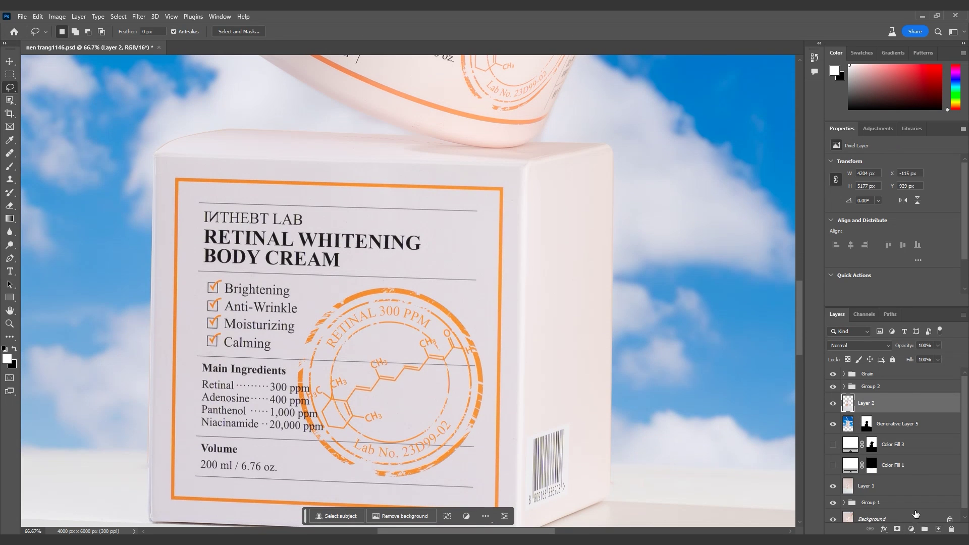
key(ctrl+j)
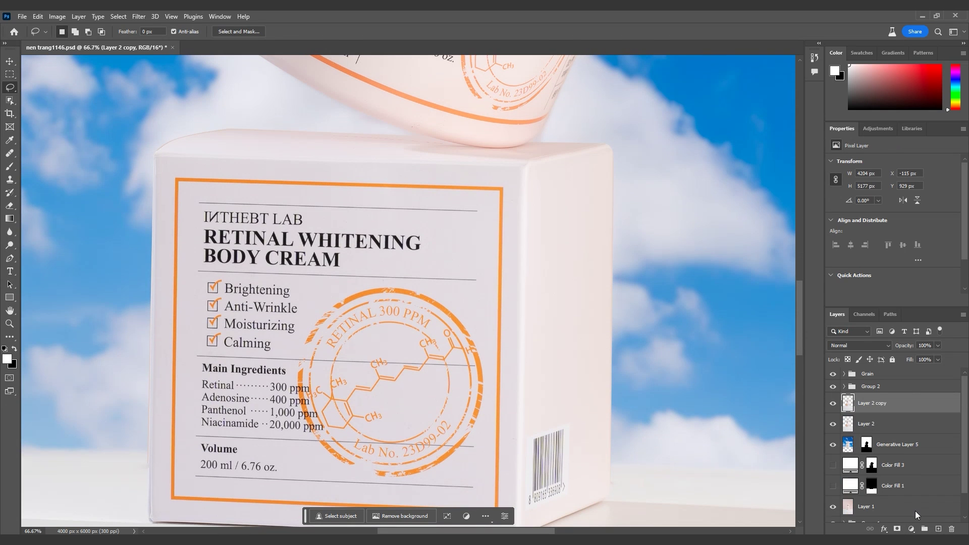
click(139, 17)
mouse_move(174, 176)
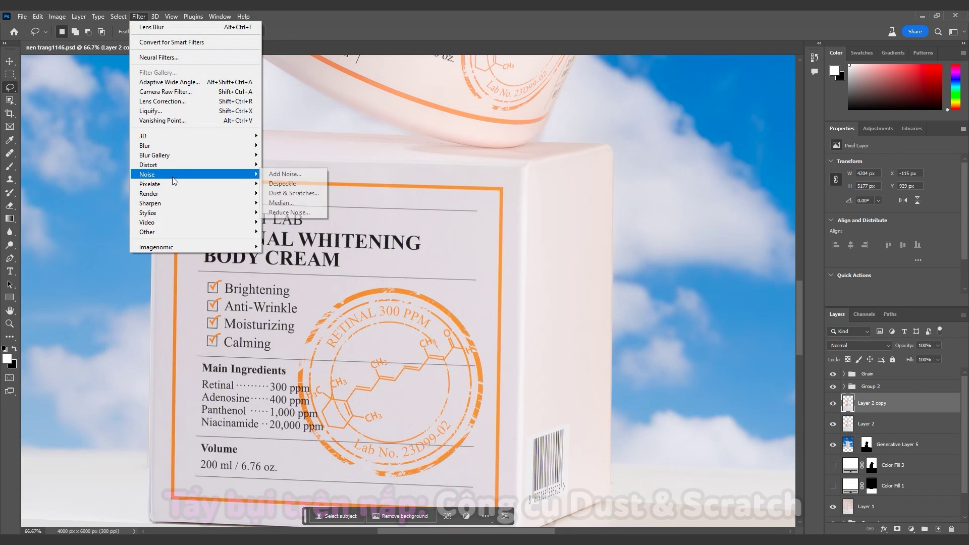
click(294, 193)
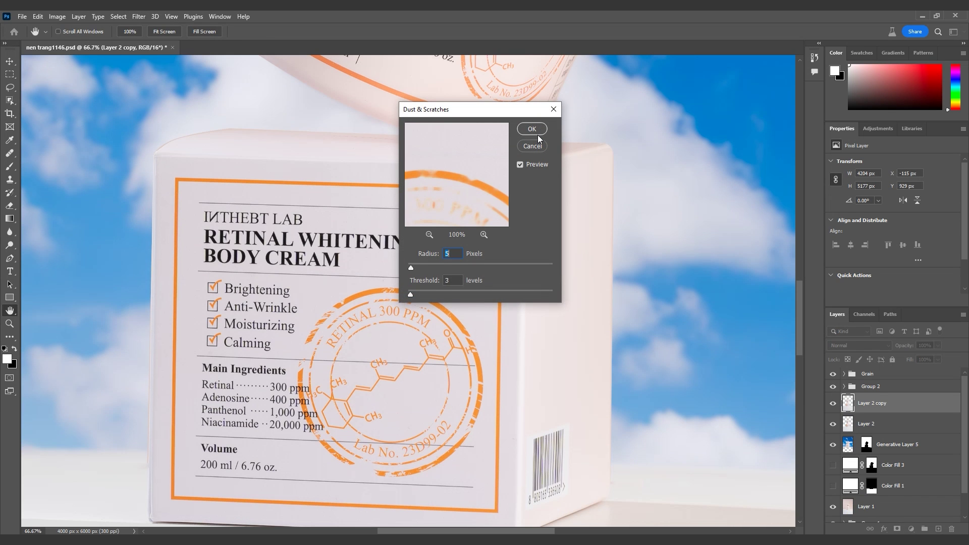
click(532, 129)
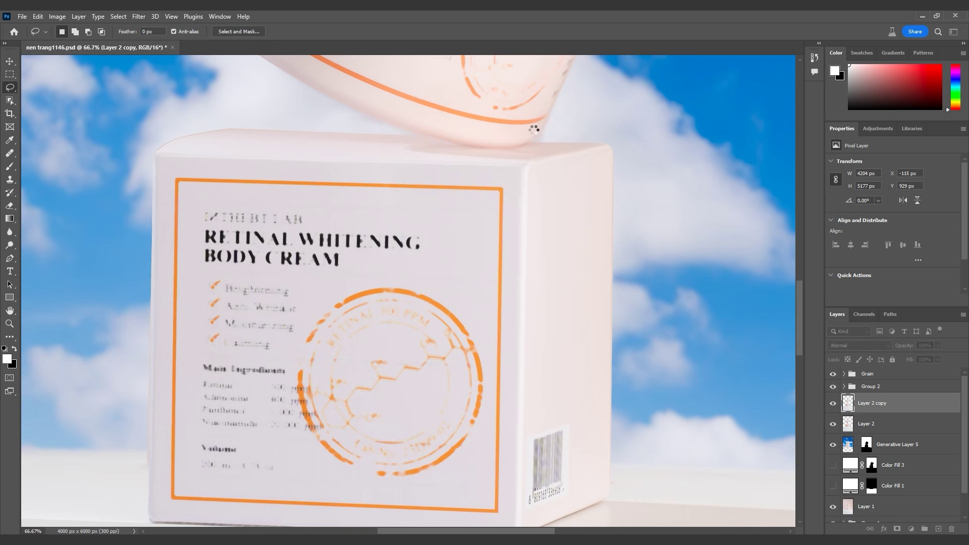
- Hide the filtered copy with a black layer mask and brush it back in over the dust specks on the jar lid
key(l)
alt+click(897, 528)
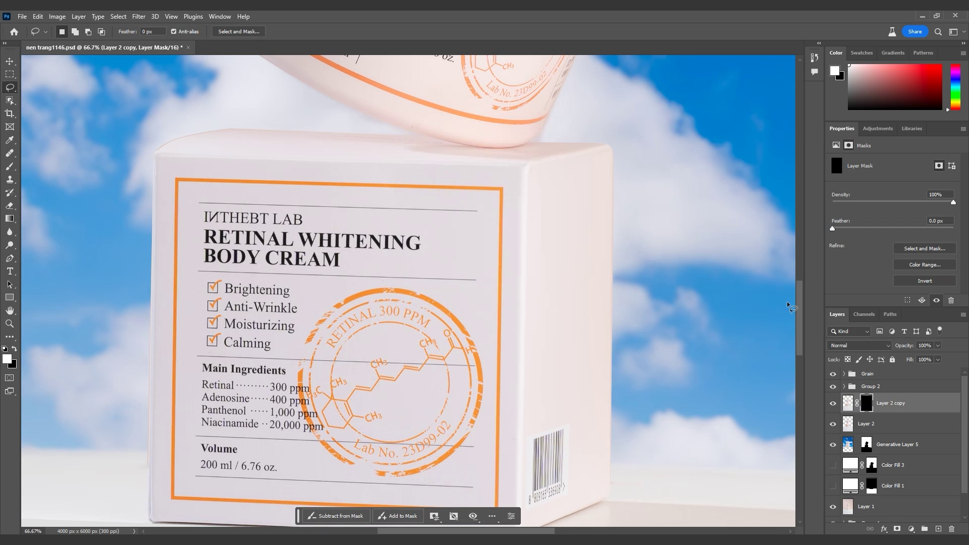
drag(798, 316, 790, 239)
key(ctrl+plus)
key(ctrl+plus)
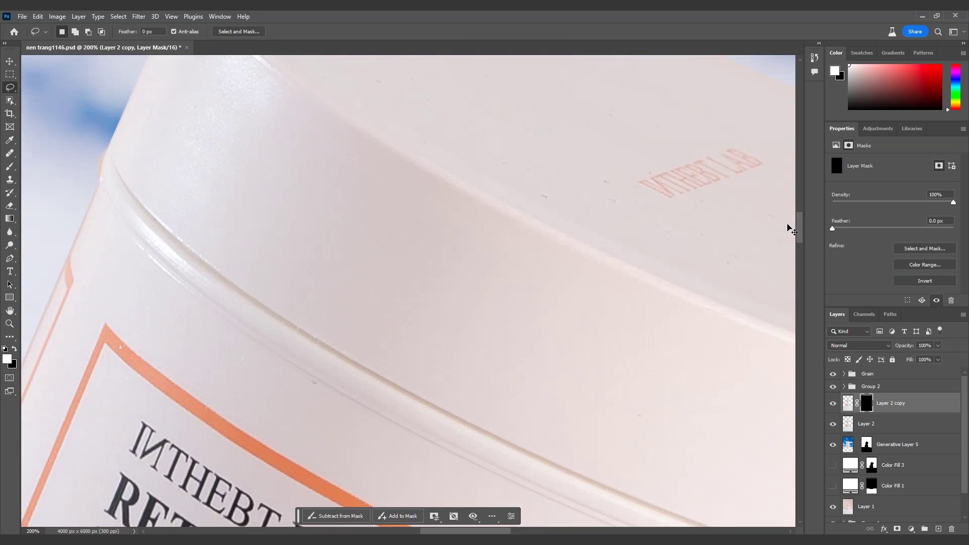
key(b)
scroll(636, 207, up, 5)
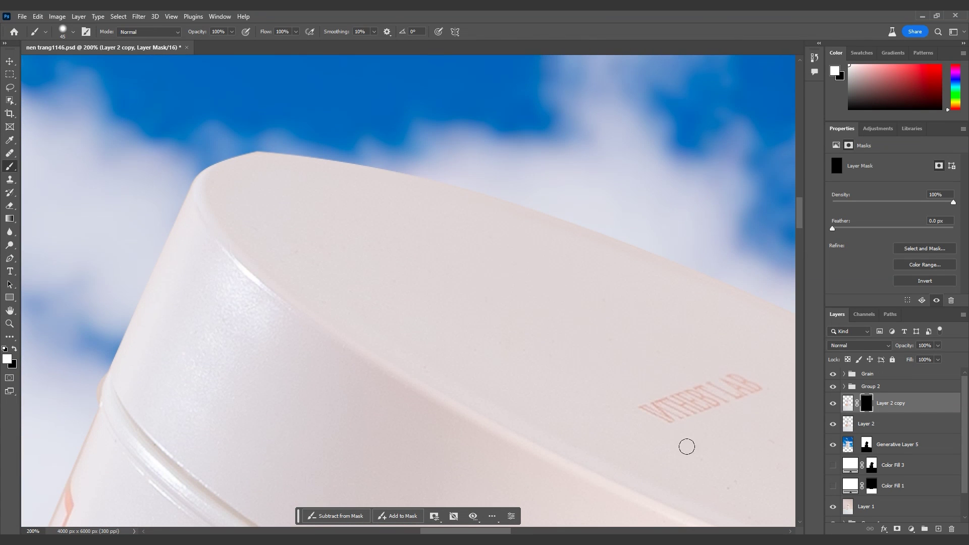
scroll(360, 309, down, 5)
scroll(359, 309, right, 8)
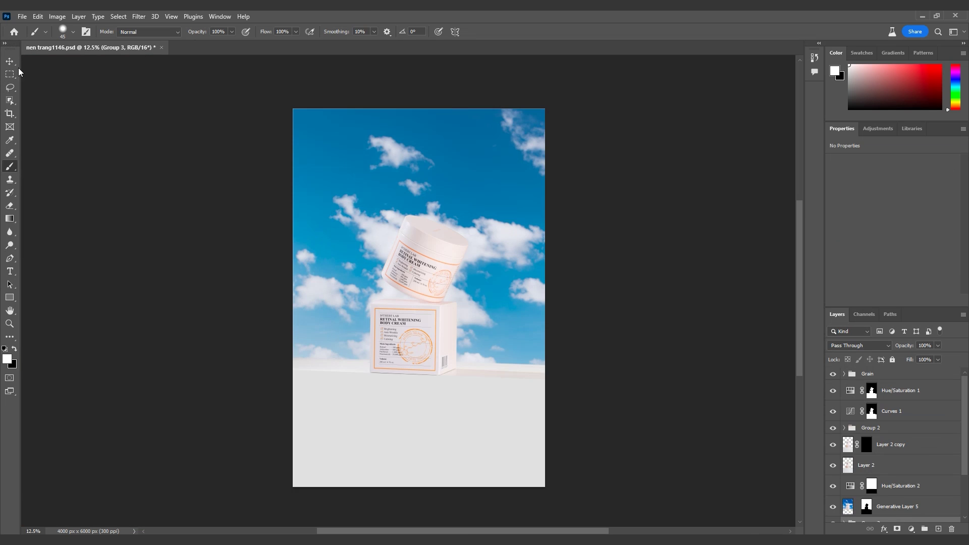
- Select a circular area over the sky's upper left corner and brighten it with a Curves adjustment above Hue/Saturation 1
drag(10, 76, 35, 81)
click(879, 393)
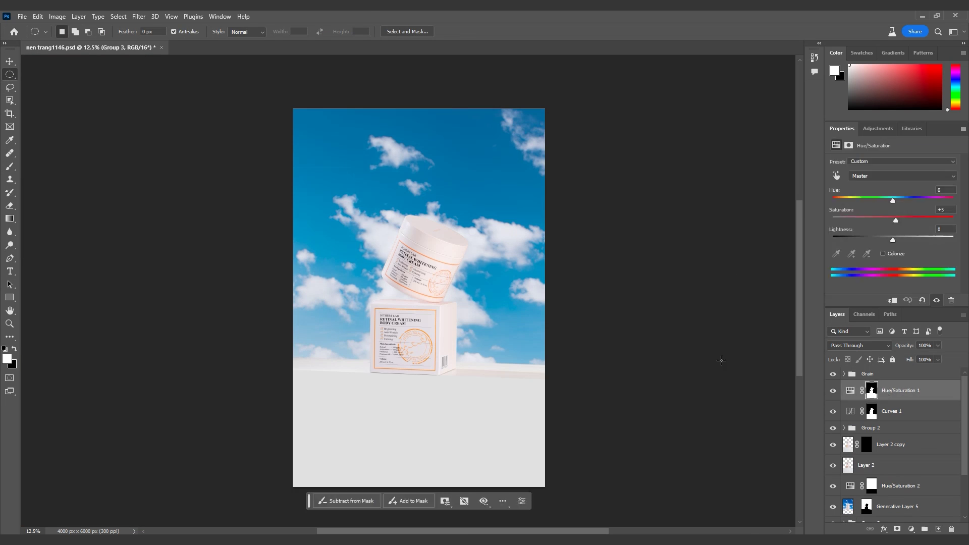
drag(412, 263, 233, 84)
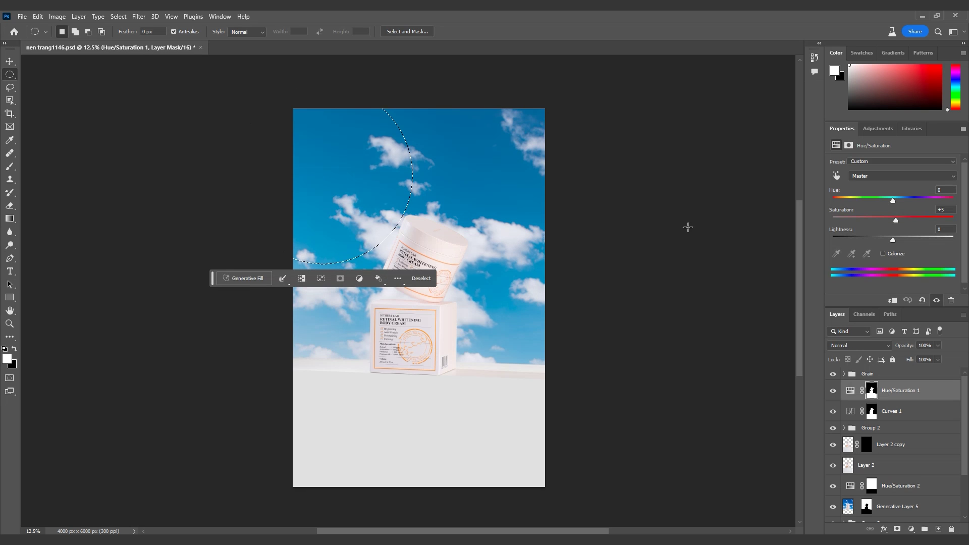
click(878, 128)
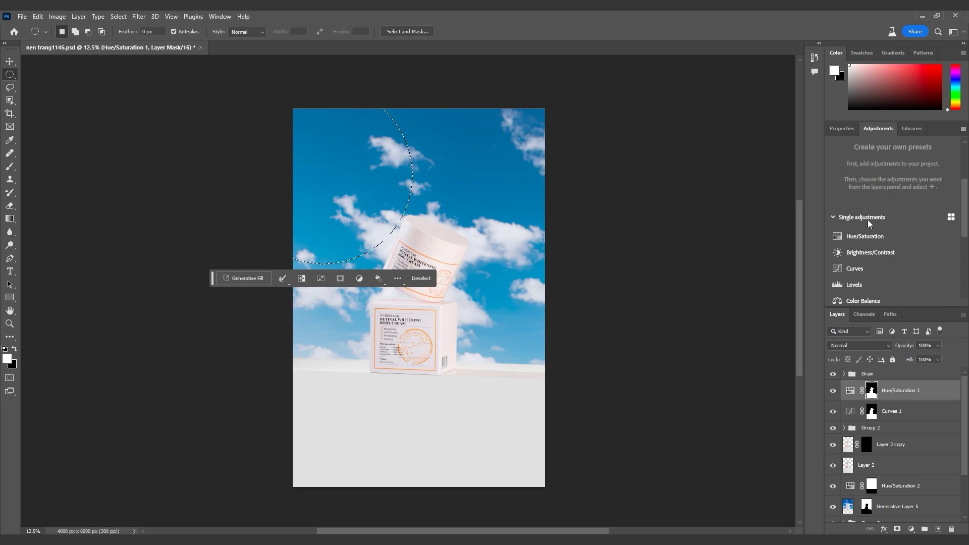
click(854, 268)
drag(900, 237, 900, 228)
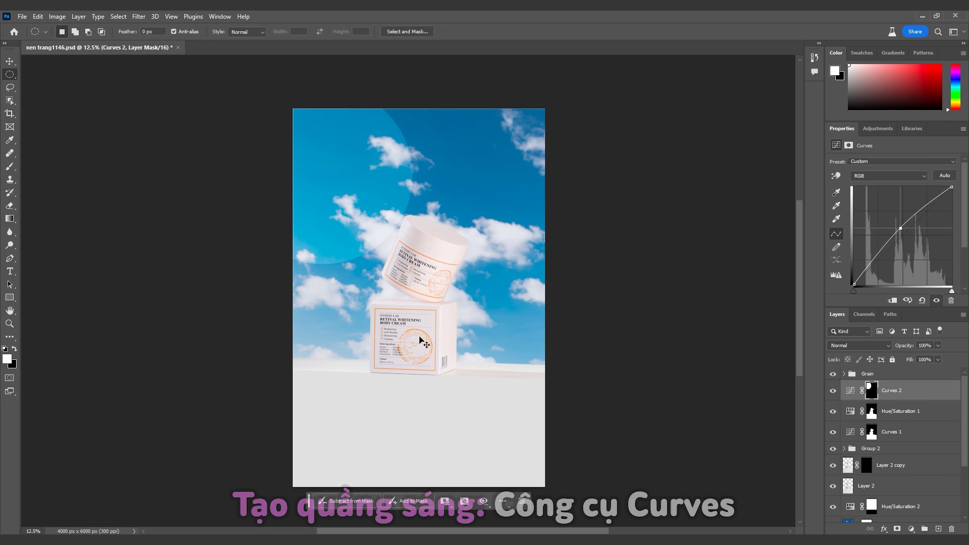
- Scale the circular glow mask to about 117.5% and feather it by about 154 px
key(ctrl+t)
drag(412, 262, 444, 294)
key(Return)
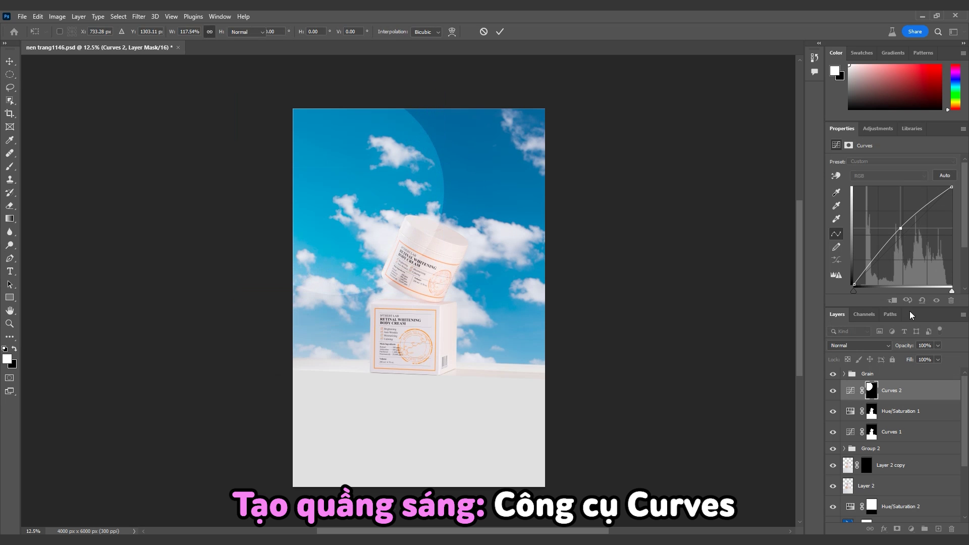
click(848, 145)
drag(832, 228, 892, 232)
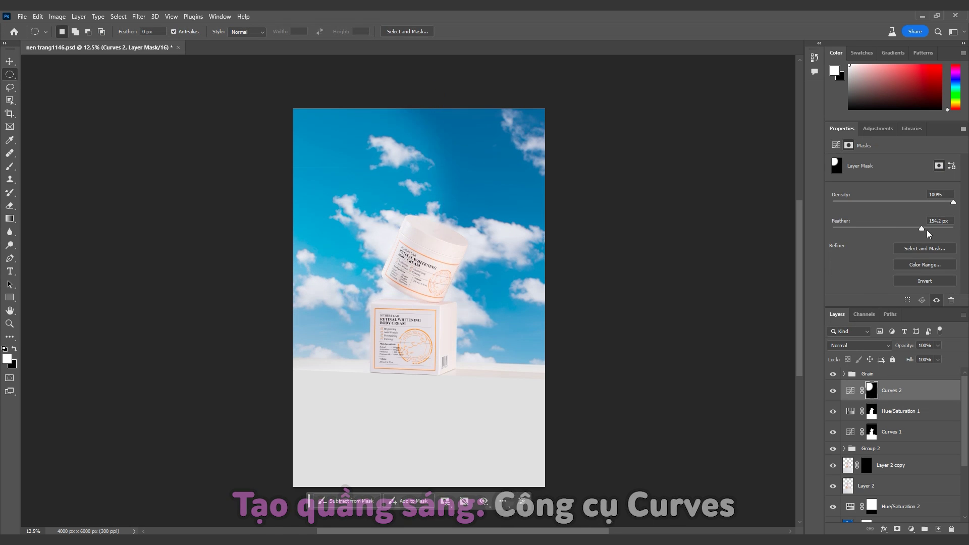